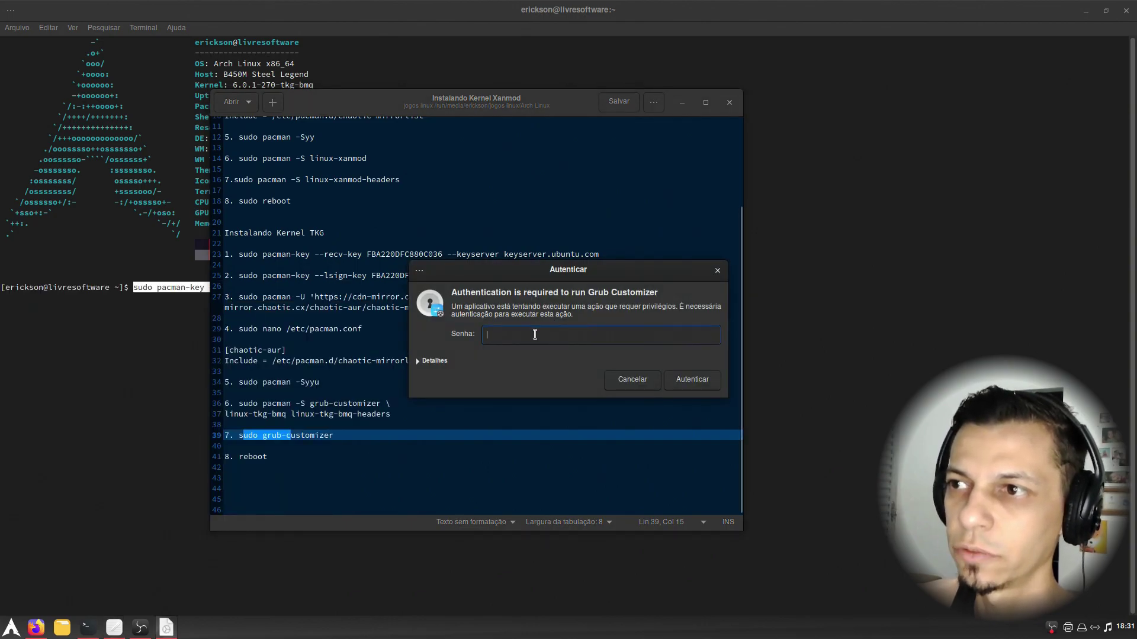
# Step: Cancel the Grub Customizer authentication request, move the notes window aside, and erase the unexecuted pacman-key command from the terminal prompt
pyautogui.click(619, 379)
pyautogui.moveTo(375, 103); pyautogui.dragTo(684, 218)
pyautogui.click(495, 287)
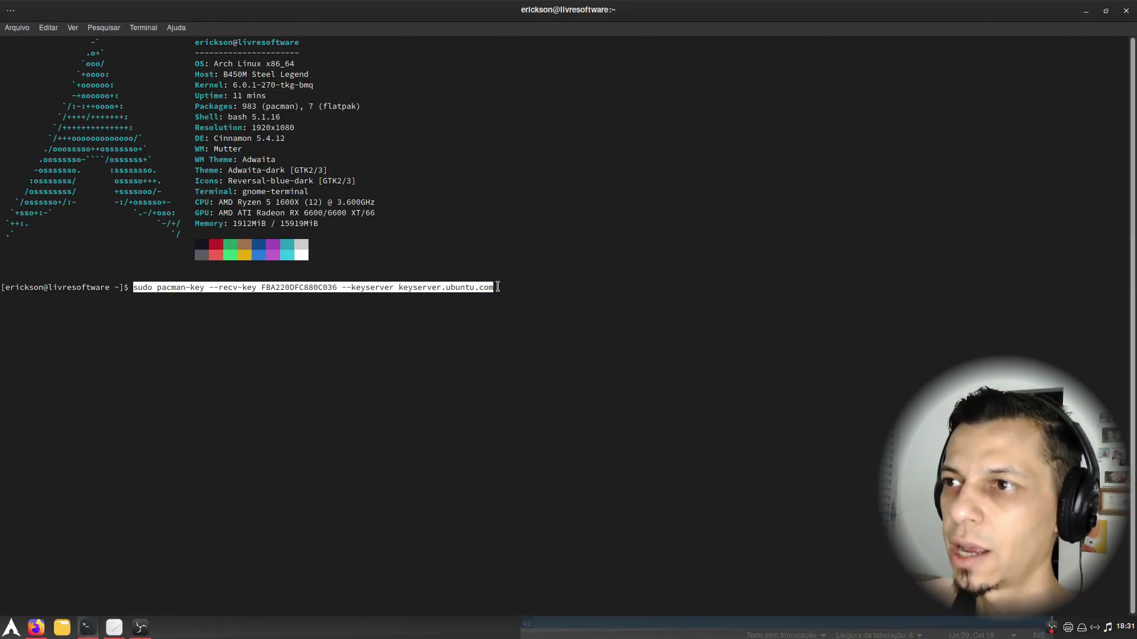
pyautogui.press('BackSpace')
pyautogui.press('BackSpace')
pyautogui.press('BackSpace')
pyautogui.press('BackSpace')
pyautogui.press('BackSpace')
pyautogui.press('BackSpace')
pyautogui.press('BackSpace')
pyautogui.press('BackSpace')
pyautogui.press('BackSpace')
pyautogui.press('BackSpace')
pyautogui.press('BackSpace')
pyautogui.press('BackSpace')
pyautogui.press('BackSpace')
pyautogui.press('BackSpace')
pyautogui.press('BackSpace')
pyautogui.press('BackSpace')
pyautogui.press('BackSpace')
pyautogui.press('BackSpace')
pyautogui.press('BackSpace')
pyautogui.press('BackSpace')
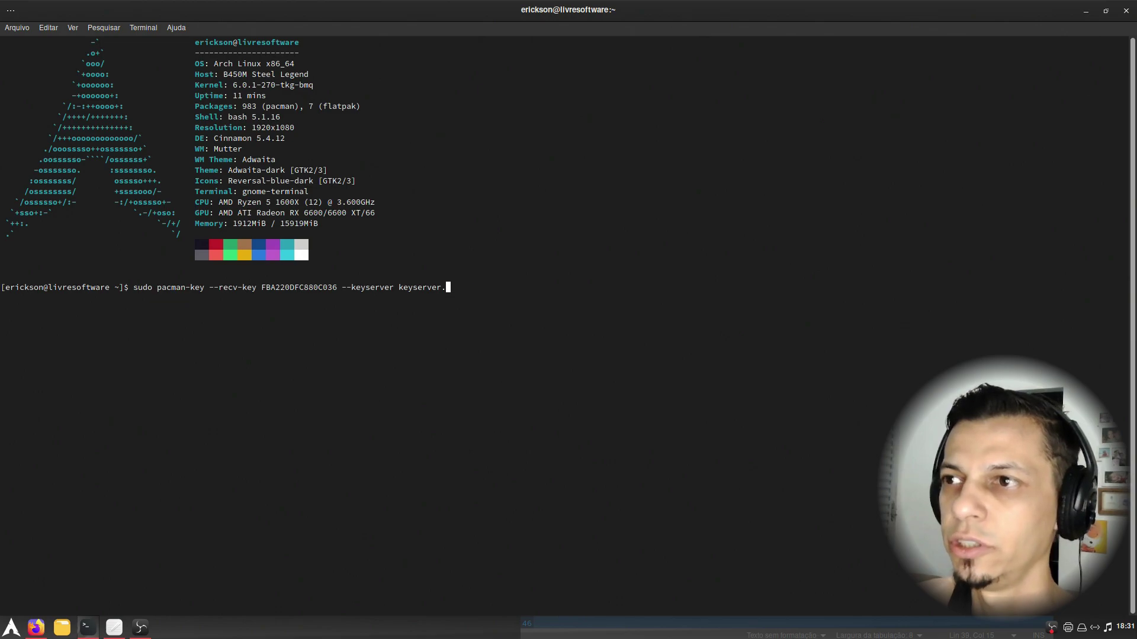
pyautogui.press('BackSpace')
pyautogui.press('BackSpace')
pyautogui.press('BackSpace')
pyautogui.press('BackSpace')
pyautogui.press('BackSpace')
pyautogui.press('BackSpace')
pyautogui.press('BackSpace')
pyautogui.press('BackSpace')
pyautogui.press('BackSpace')
pyautogui.press('BackSpace')
pyautogui.press('BackSpace')
pyautogui.press('BackSpace')
pyautogui.press('BackSpace')
pyautogui.press('BackSpace')
pyautogui.press('BackSpace')
pyautogui.press('BackSpace')
pyautogui.press('BackSpace')
pyautogui.press('BackSpace')
pyautogui.press('BackSpace')
pyautogui.press('BackSpace')
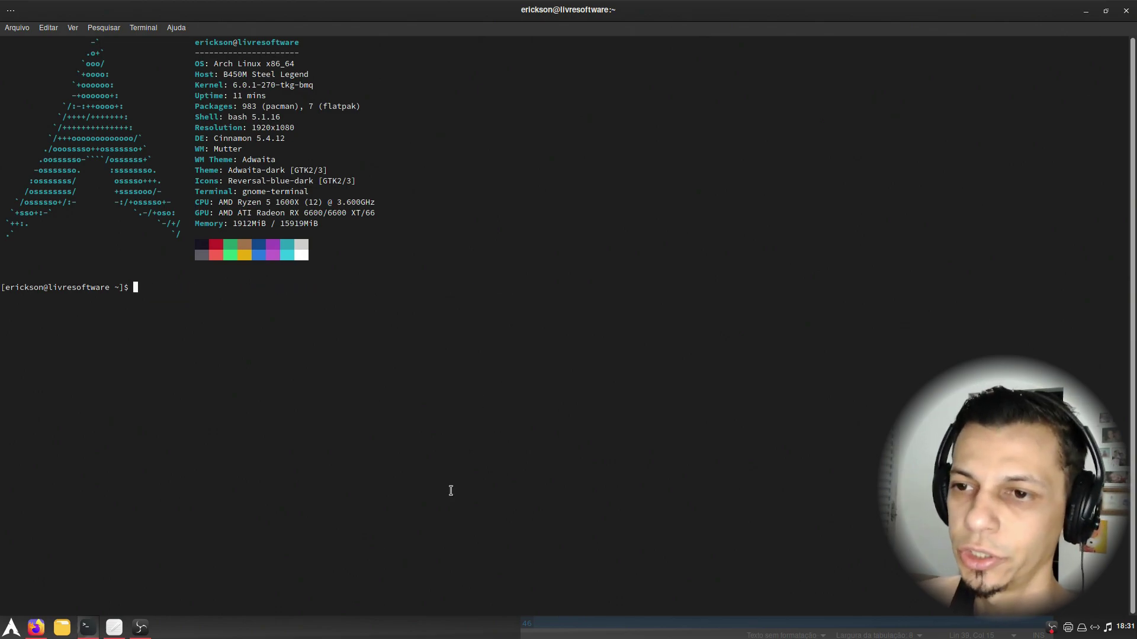
# Step: Copy the command sudo grub-customizer from the TKG notes, run it in the terminal, and enter the sudo password
pyautogui.click(117, 634)
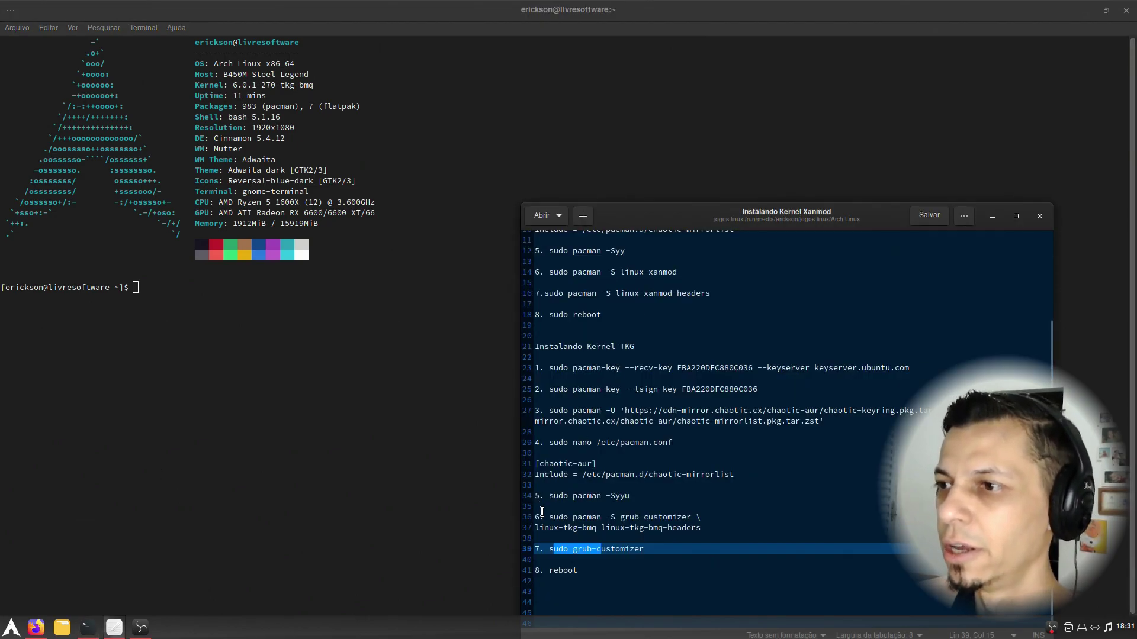
pyautogui.click(599, 559)
pyautogui.moveTo(549, 551); pyautogui.dragTo(655, 550)
pyautogui.hotkey('ctrl', 'c')
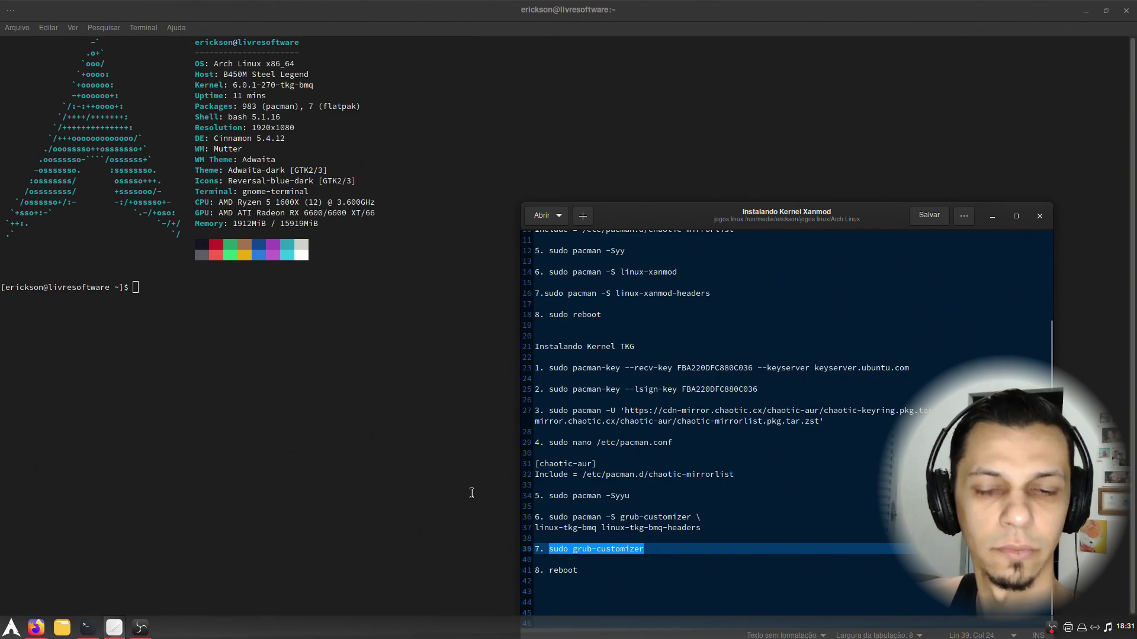
pyautogui.click(147, 288)
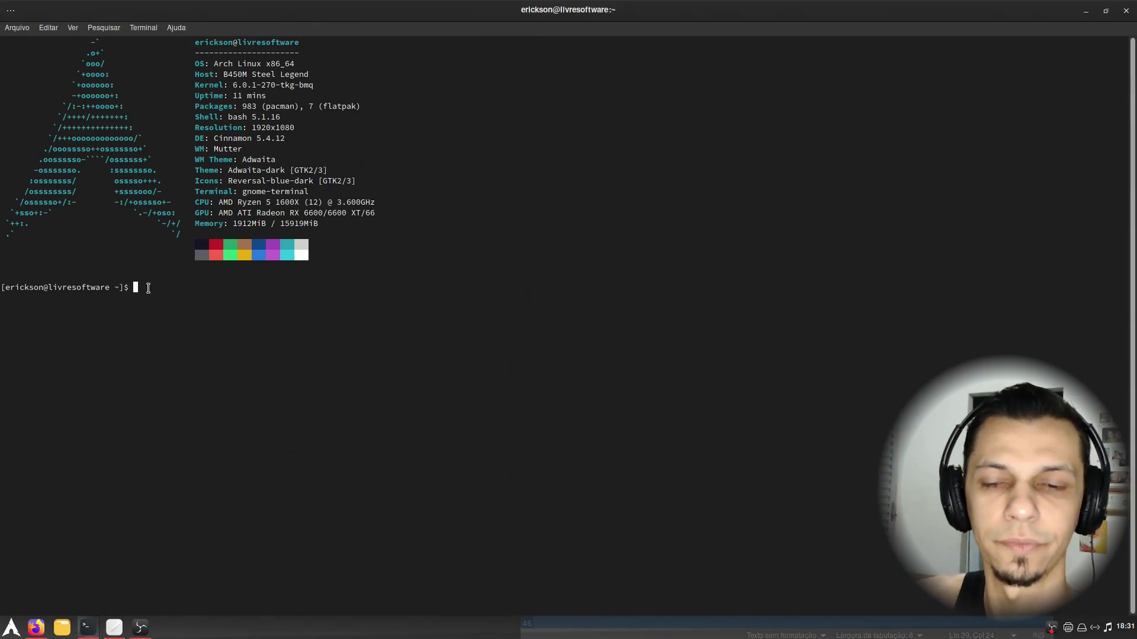
pyautogui.middleClick(147, 288)
pyautogui.press('Return')
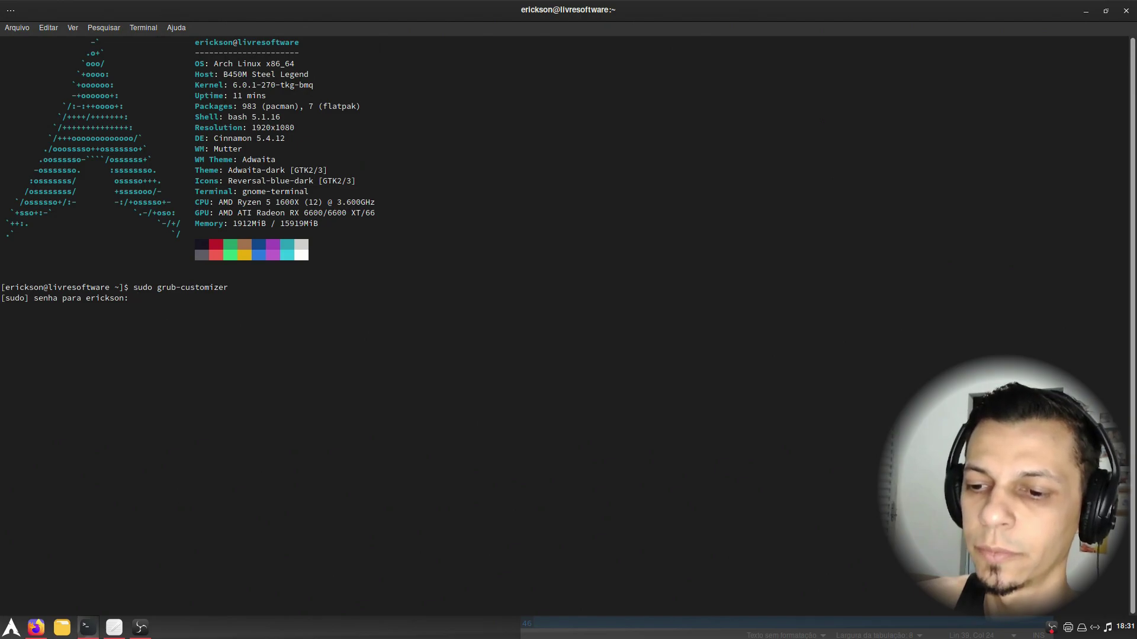
pyautogui.press('Return')
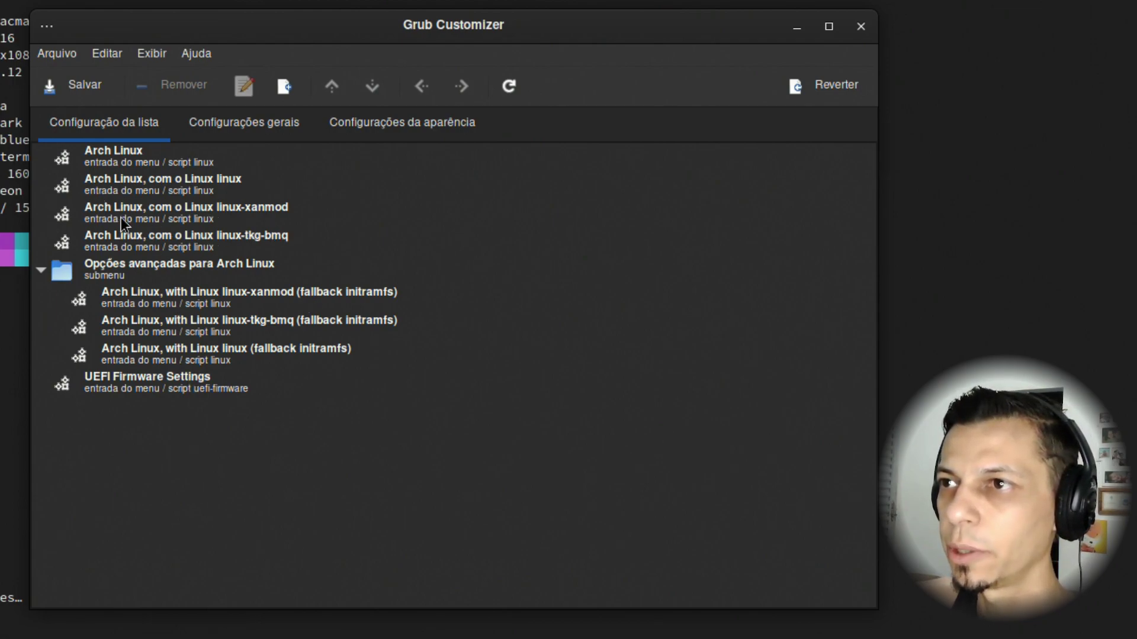
# Step: Move the linux-tkg-bmq boot entry down into the Opções avançadas para Arch Linux submenu and back out above it
pyautogui.click(134, 241)
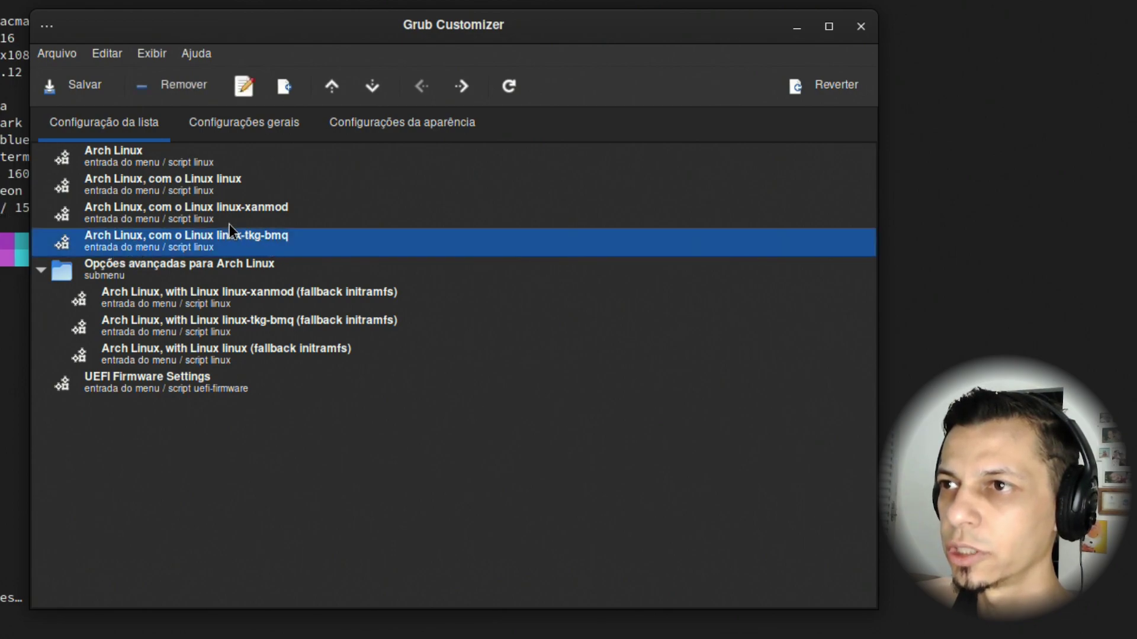
pyautogui.click(373, 90)
pyautogui.click(373, 90)
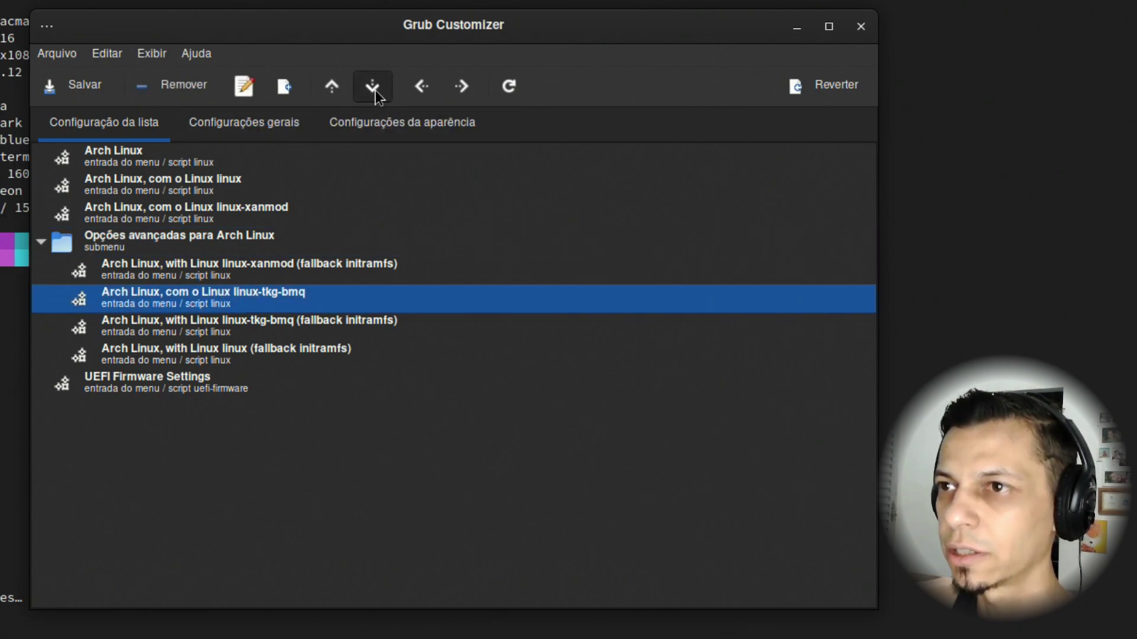
pyautogui.click(374, 90)
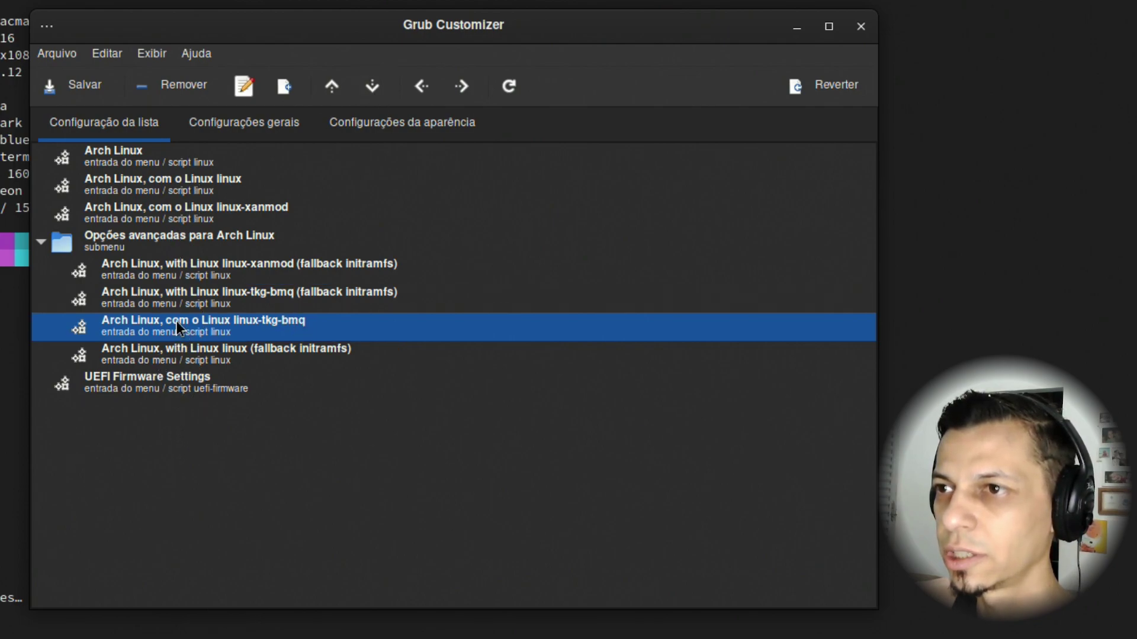
pyautogui.click(333, 86)
pyautogui.click(333, 86)
pyautogui.click(333, 86)
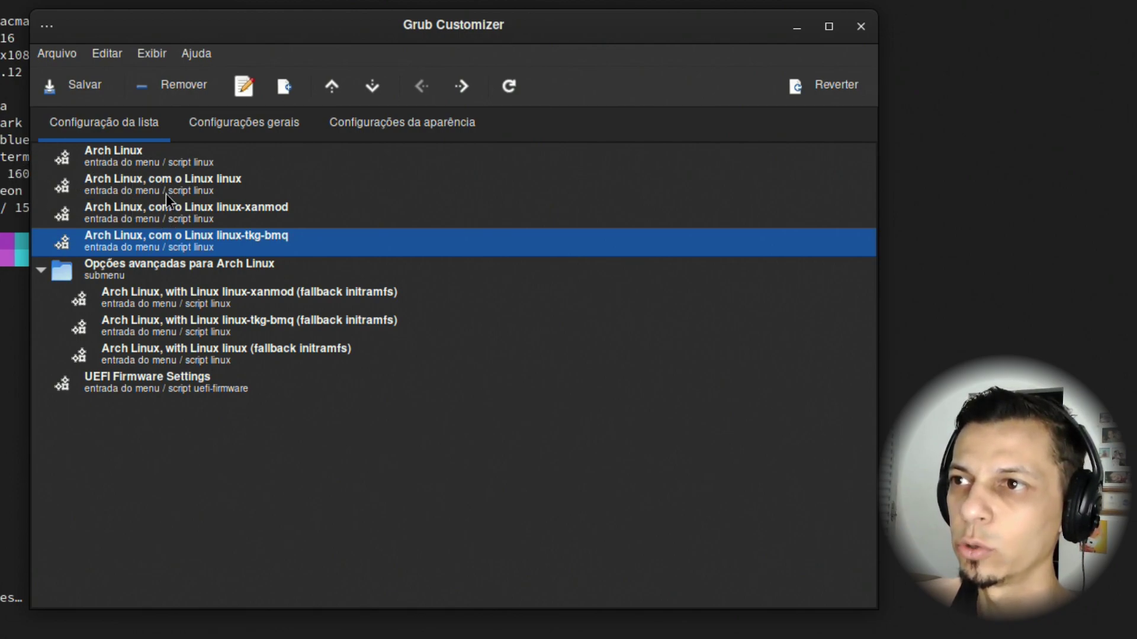
# Step: Move the Arch Linux, com o Linux linux-tkg-bmq entry up to the first position in the boot list
pyautogui.click(113, 210)
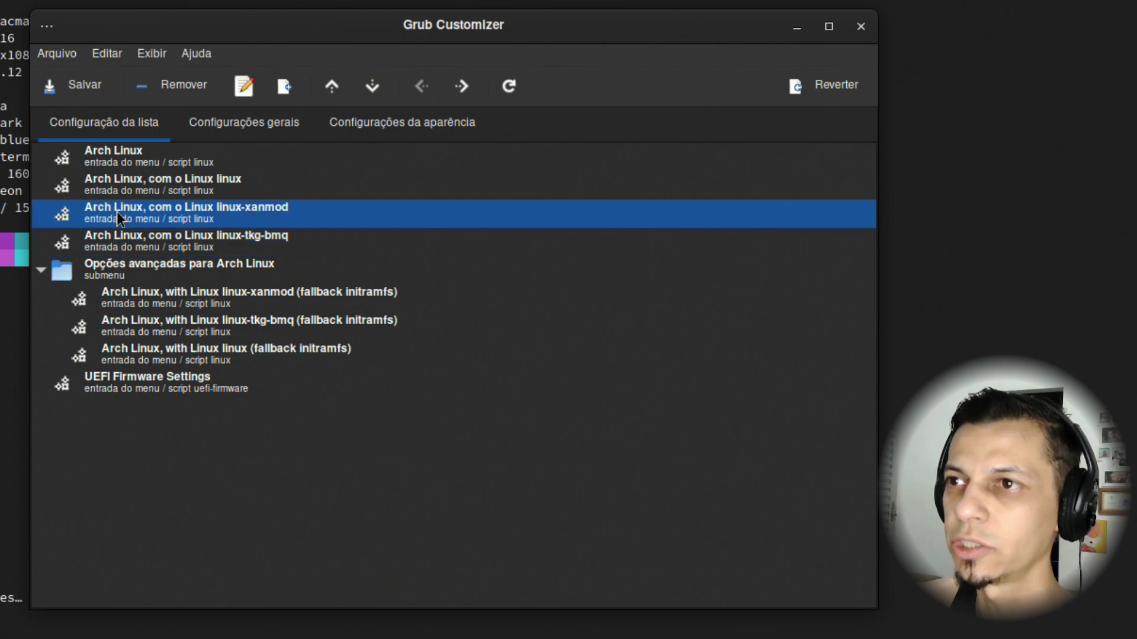
pyautogui.click(198, 236)
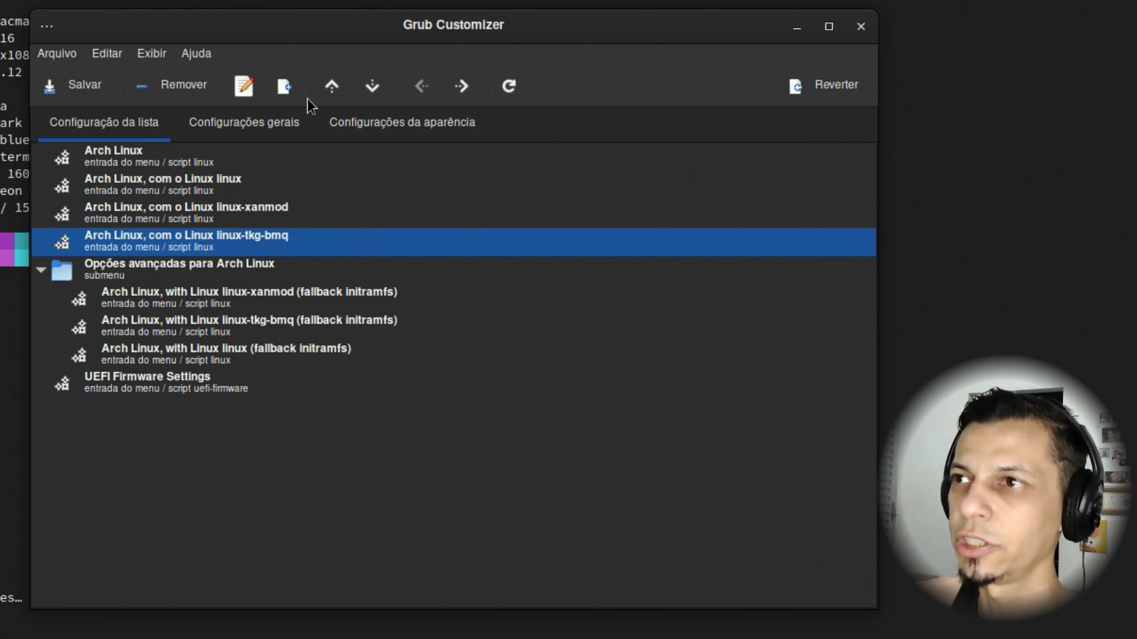
pyautogui.click(334, 88)
pyautogui.click(334, 88)
pyautogui.click(334, 88)
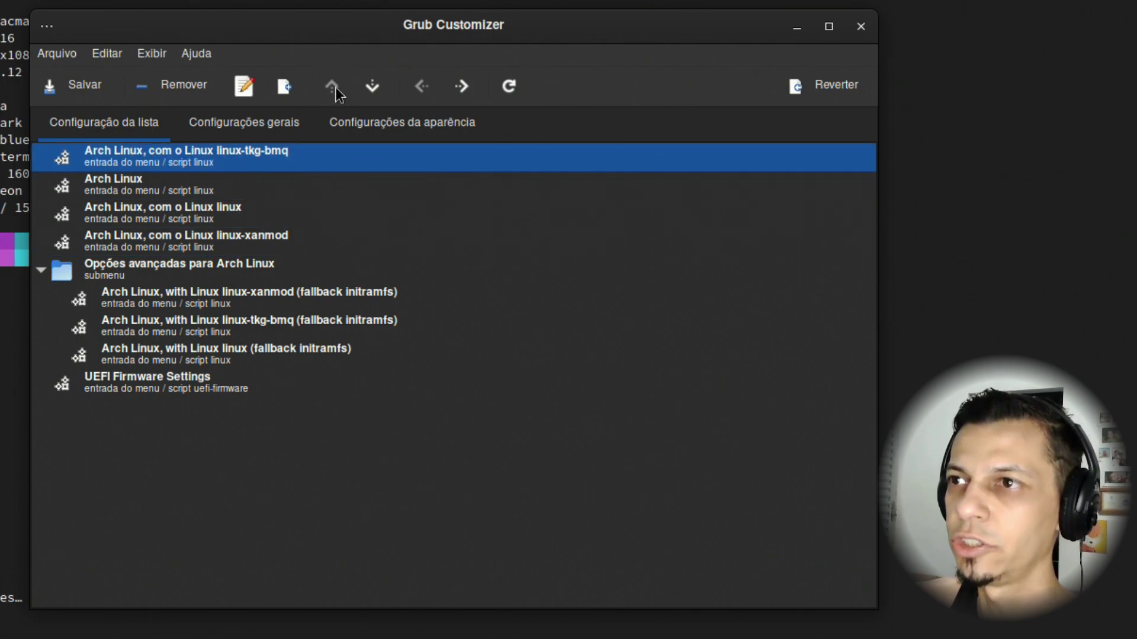
# Step: Shift the linux-tkg-bmq entry down and up among the main boot entries, ending in the first position
pyautogui.click(379, 86)
pyautogui.click(367, 90)
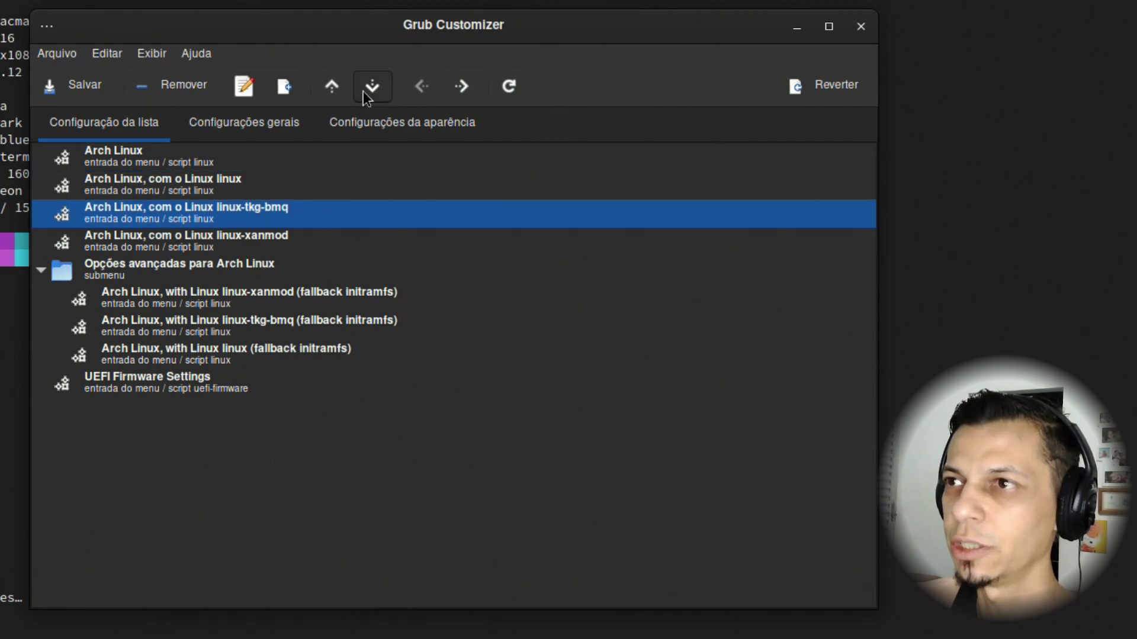
pyautogui.click(332, 88)
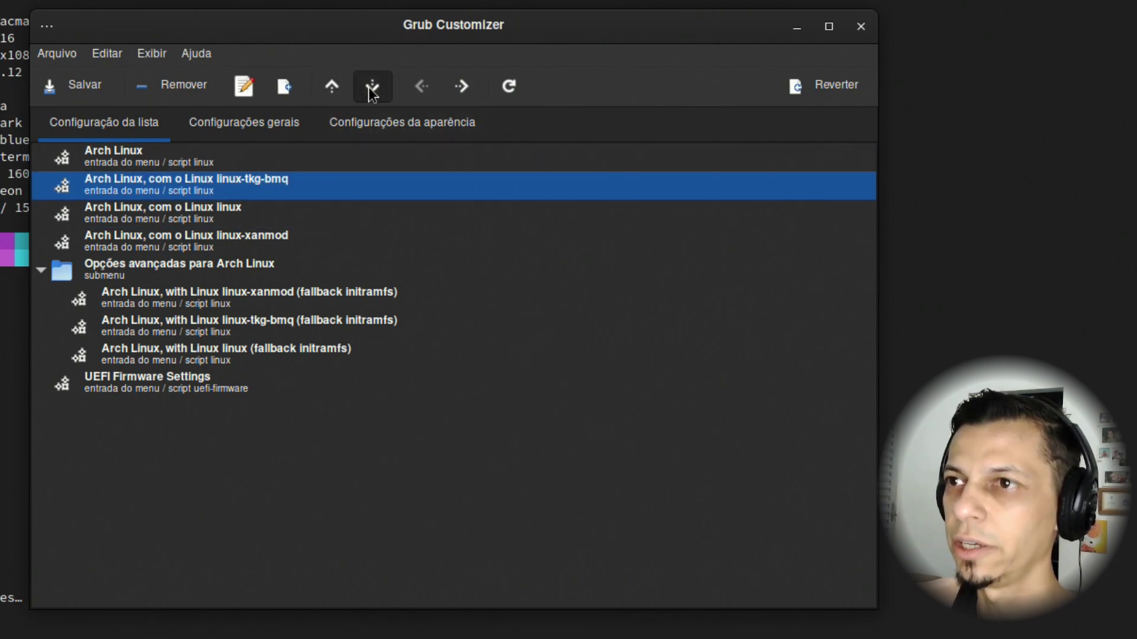
pyautogui.click(370, 89)
pyautogui.click(371, 89)
pyautogui.click(331, 87)
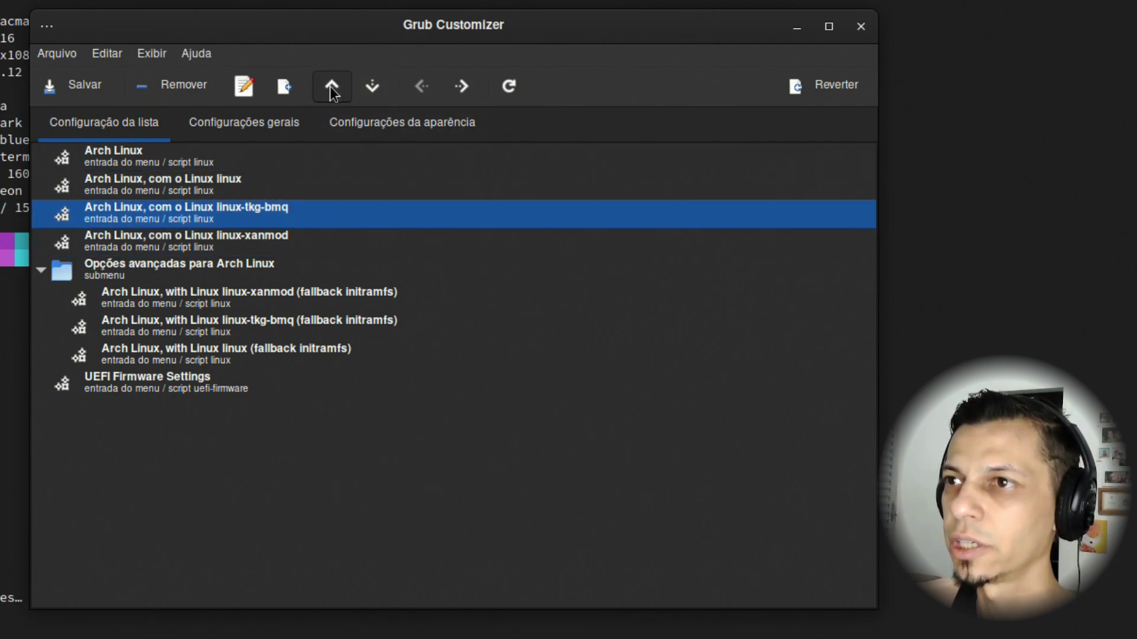
pyautogui.click(331, 87)
pyautogui.click(331, 87)
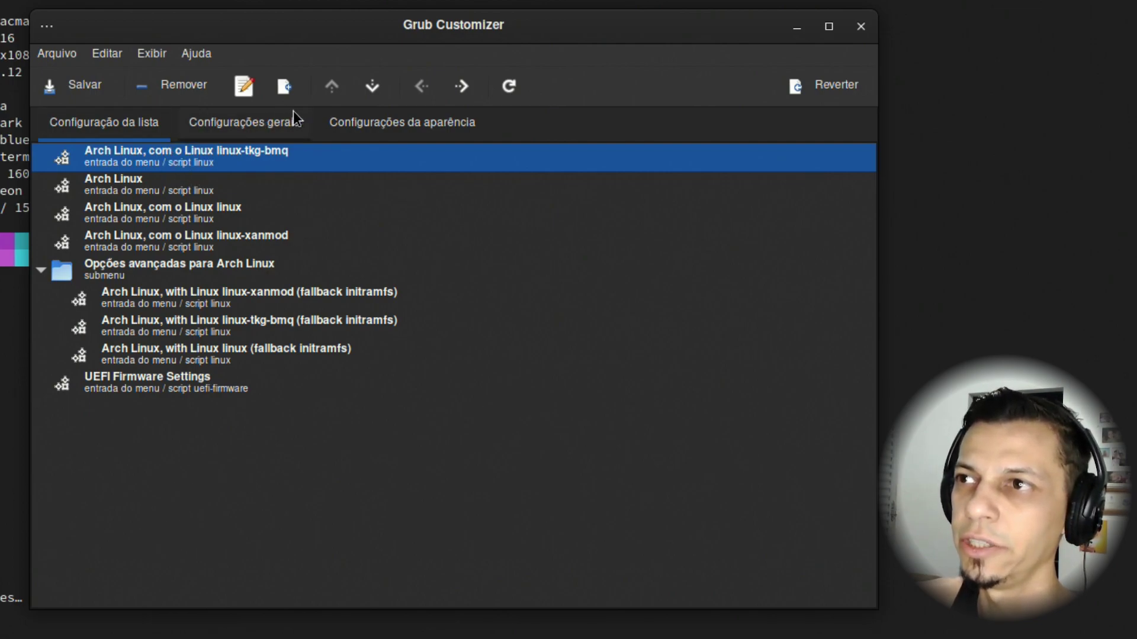
# Step: Move the linux-tkg-bmq entry back down to directly below the linux-xanmod entry
pyautogui.click(371, 87)
pyautogui.click(371, 86)
pyautogui.click(372, 87)
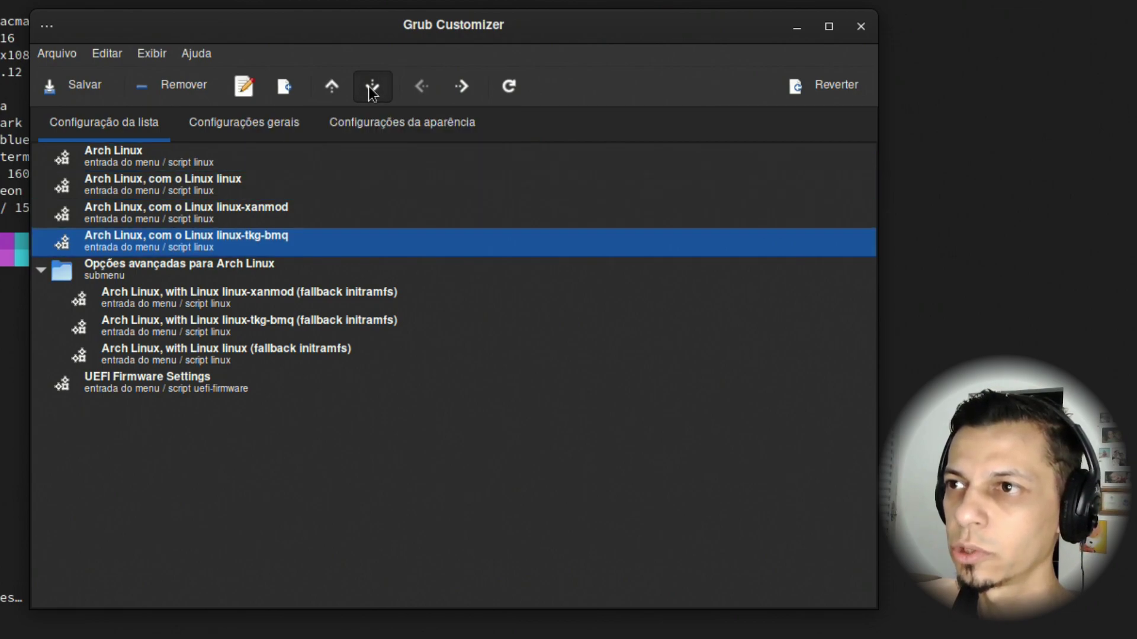
# Step: Move the linux-xanmod entry to the first boot position and return it to just below the linux entry
pyautogui.click(261, 212)
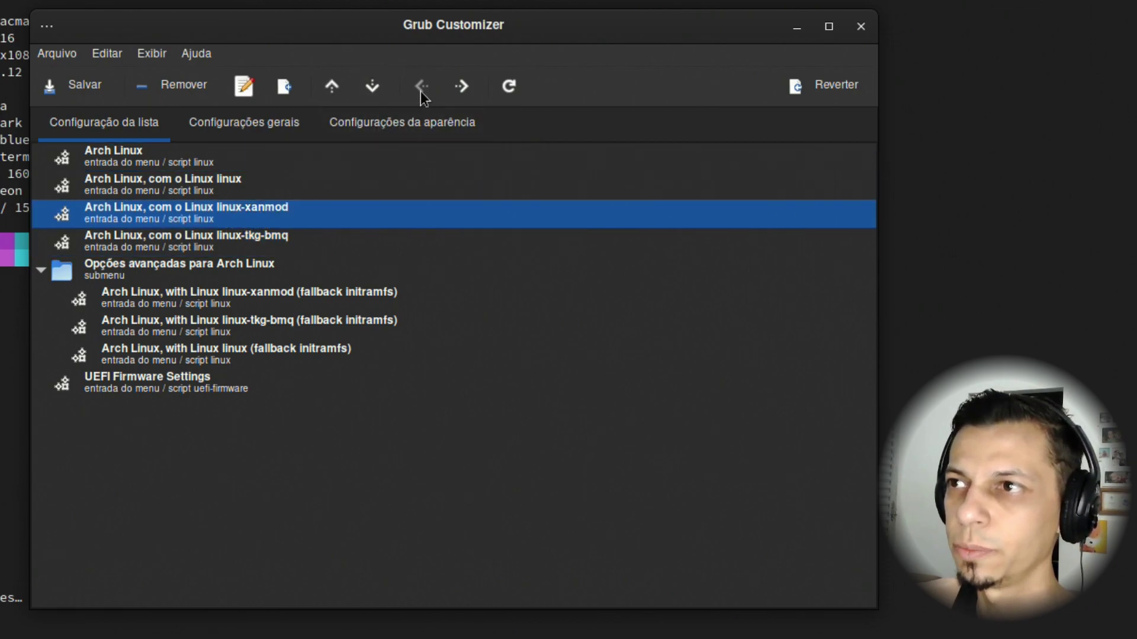
pyautogui.click(326, 94)
pyautogui.click(326, 94)
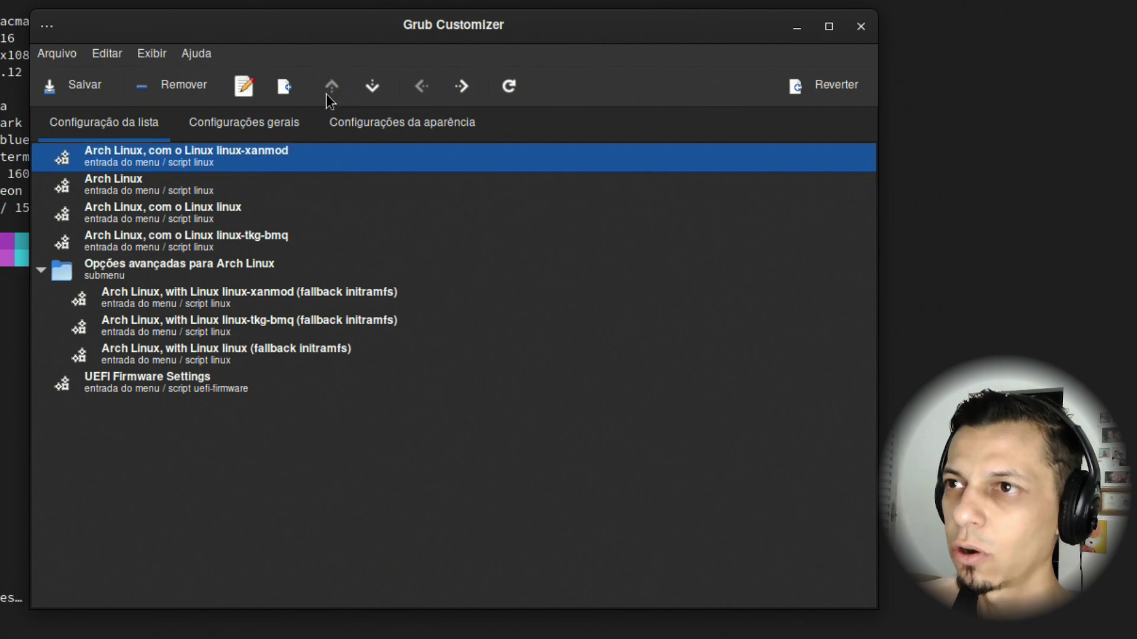
pyautogui.click(371, 91)
pyautogui.click(371, 91)
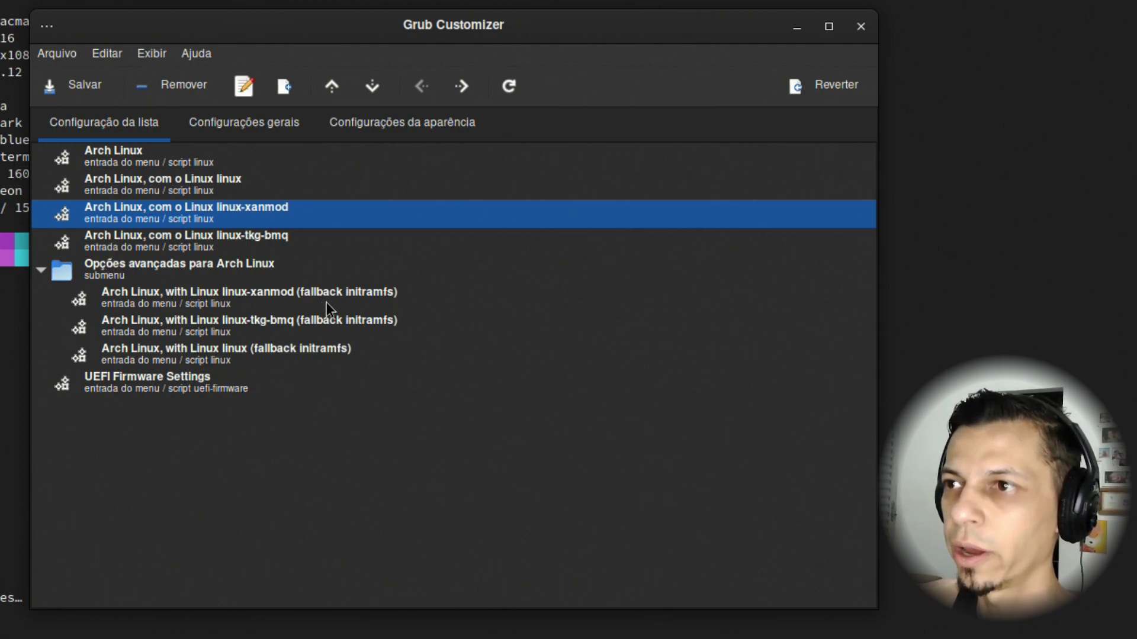
# Step: Review the advanced options submenu, the general boot settings, and the appearance settings with their available themes, and return to the boot list
pyautogui.click(106, 269)
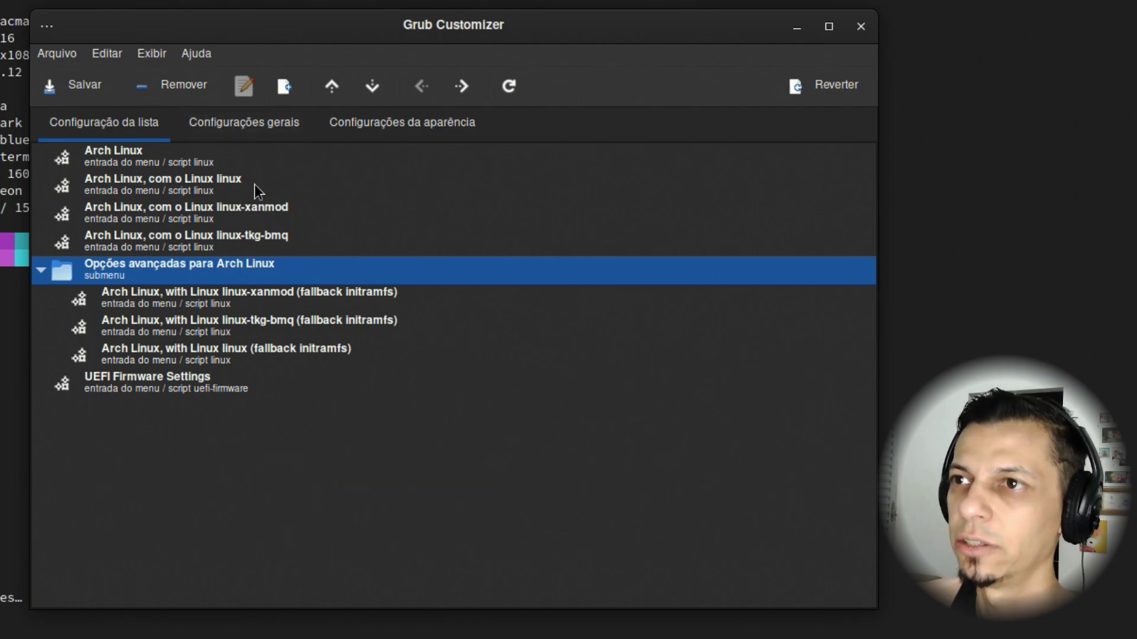
pyautogui.click(271, 135)
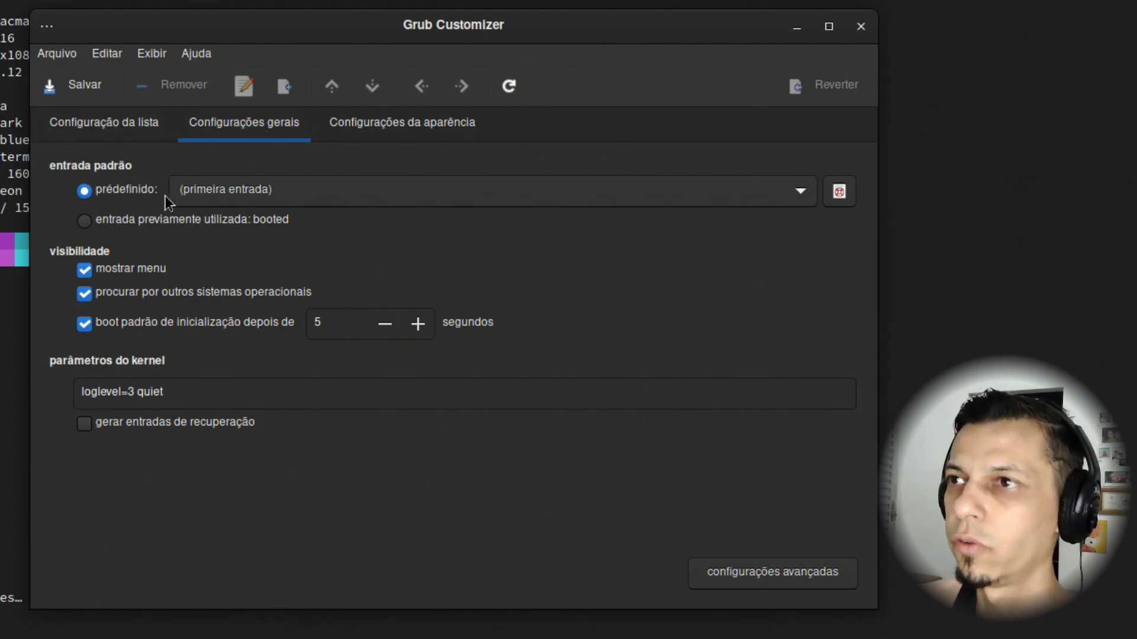
pyautogui.click(374, 134)
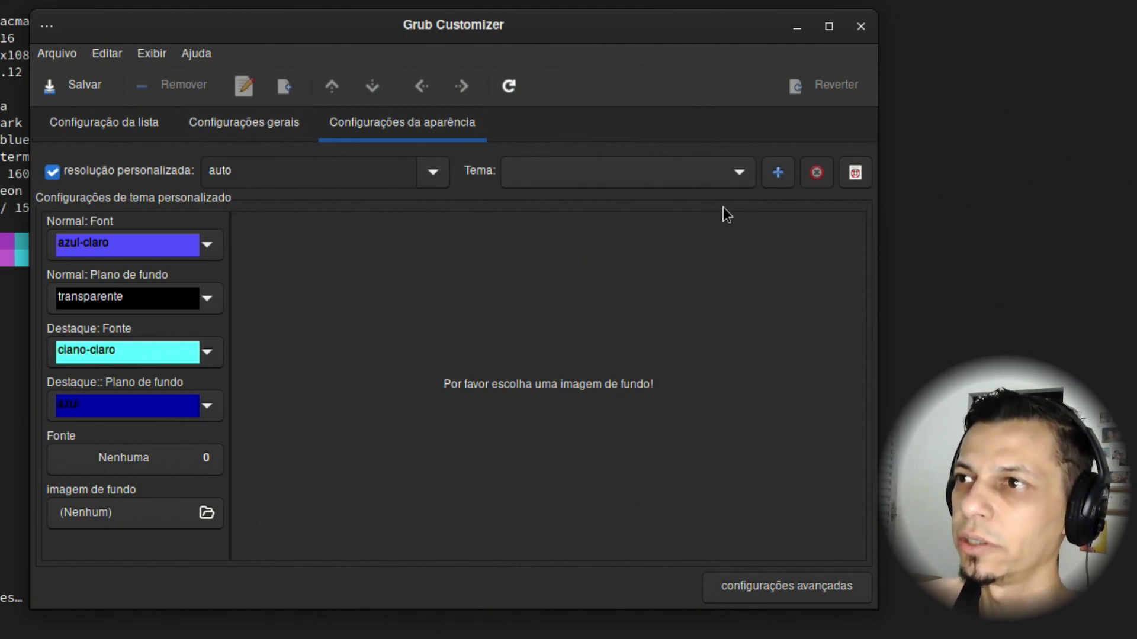
pyautogui.click(710, 178)
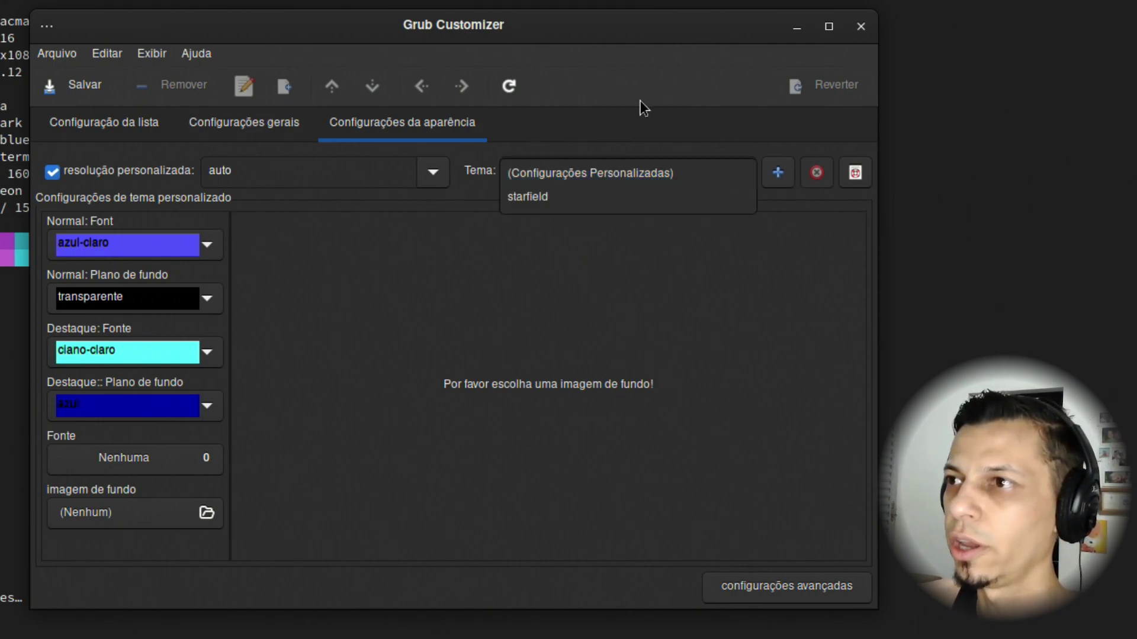
pyautogui.click(677, 312)
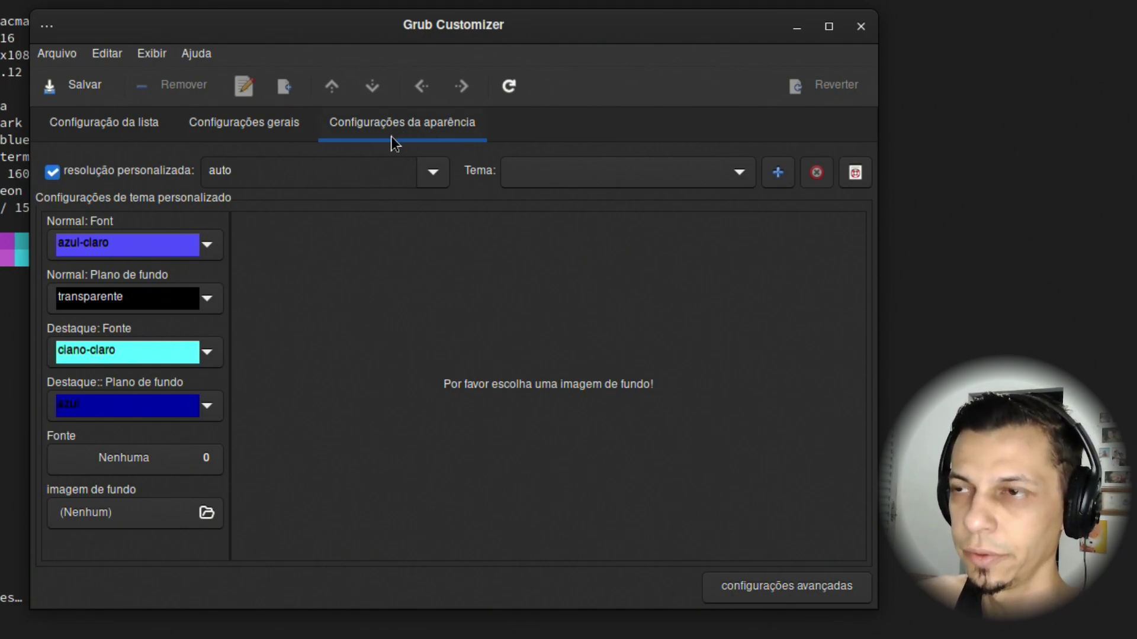
pyautogui.click(101, 121)
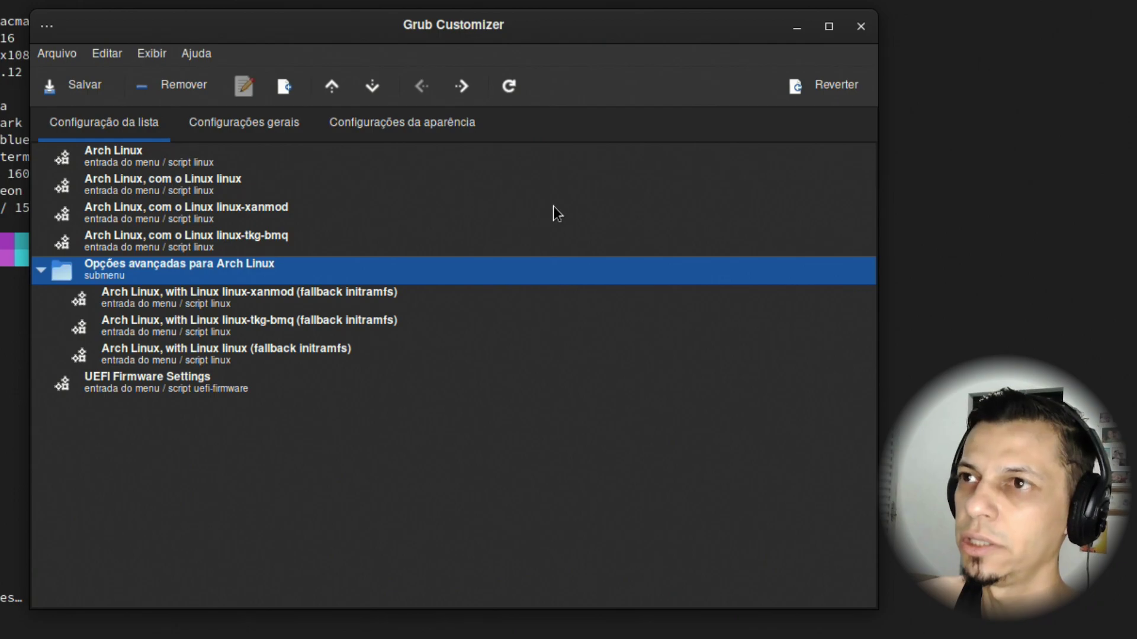
# Step: Reposition the Grub Customizer window and quit the program without saving the modifications
pyautogui.moveTo(659, 33); pyautogui.dragTo(536, 72)
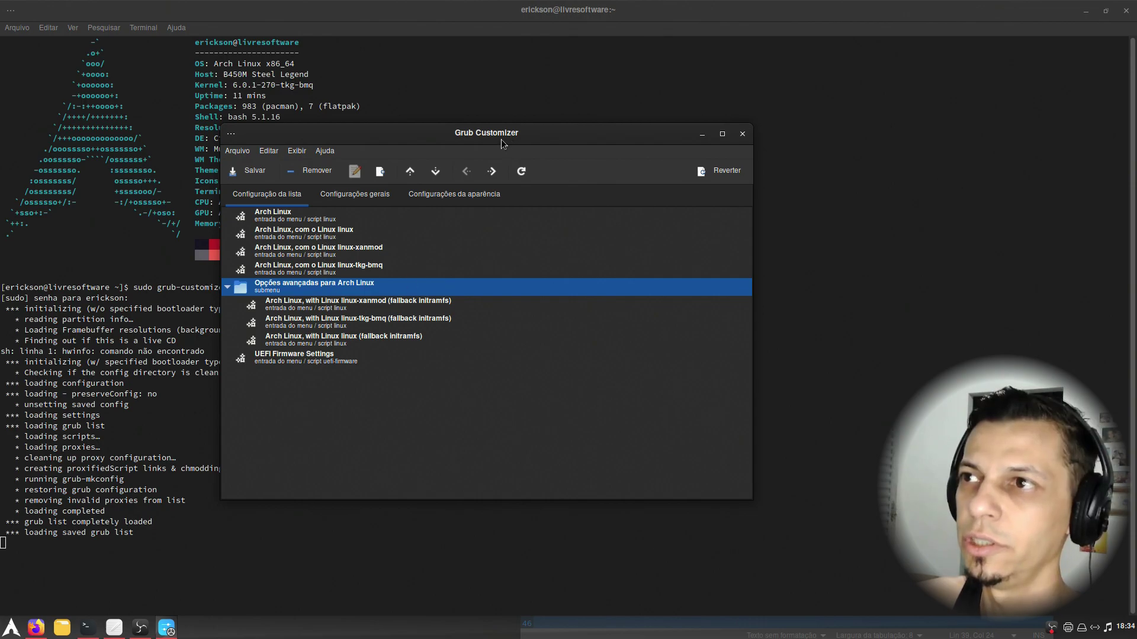
pyautogui.moveTo(501, 140); pyautogui.dragTo(629, 157)
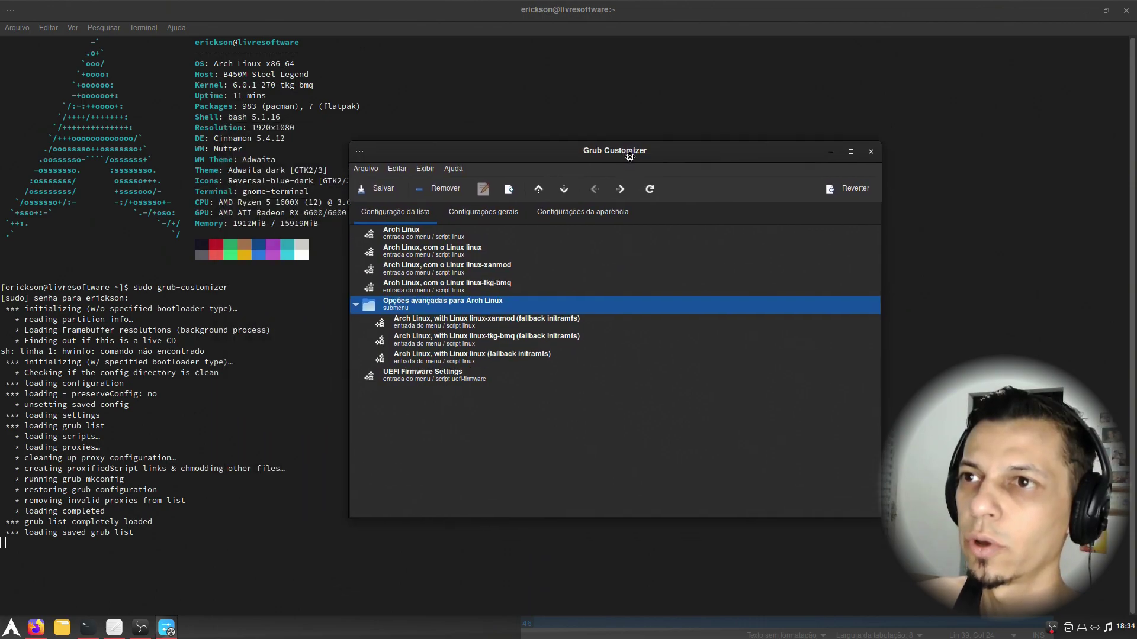
pyautogui.click(871, 152)
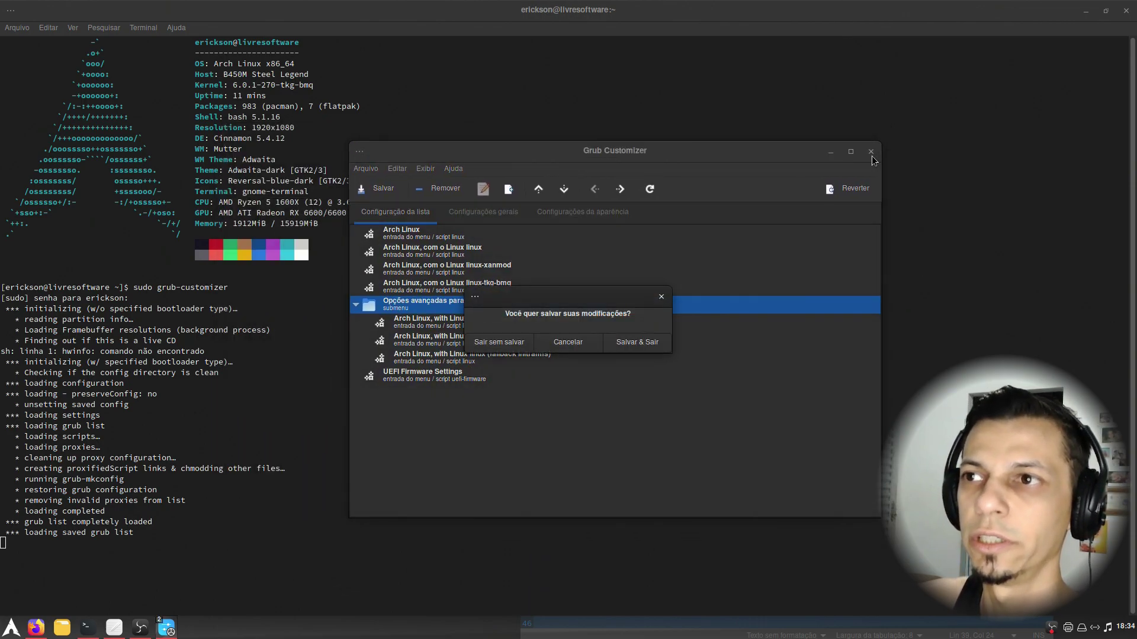
pyautogui.click(500, 342)
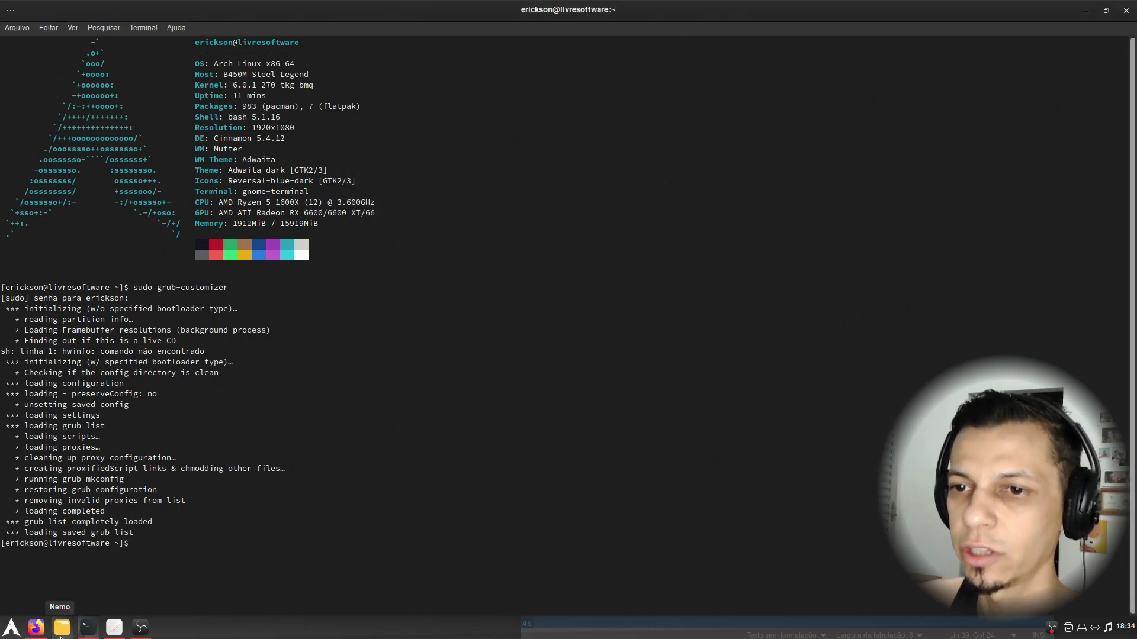
# Step: Switch to Firefox and view the installation commands in the Instalando Kernel Xanmod 6.0 video's description
pyautogui.click(36, 632)
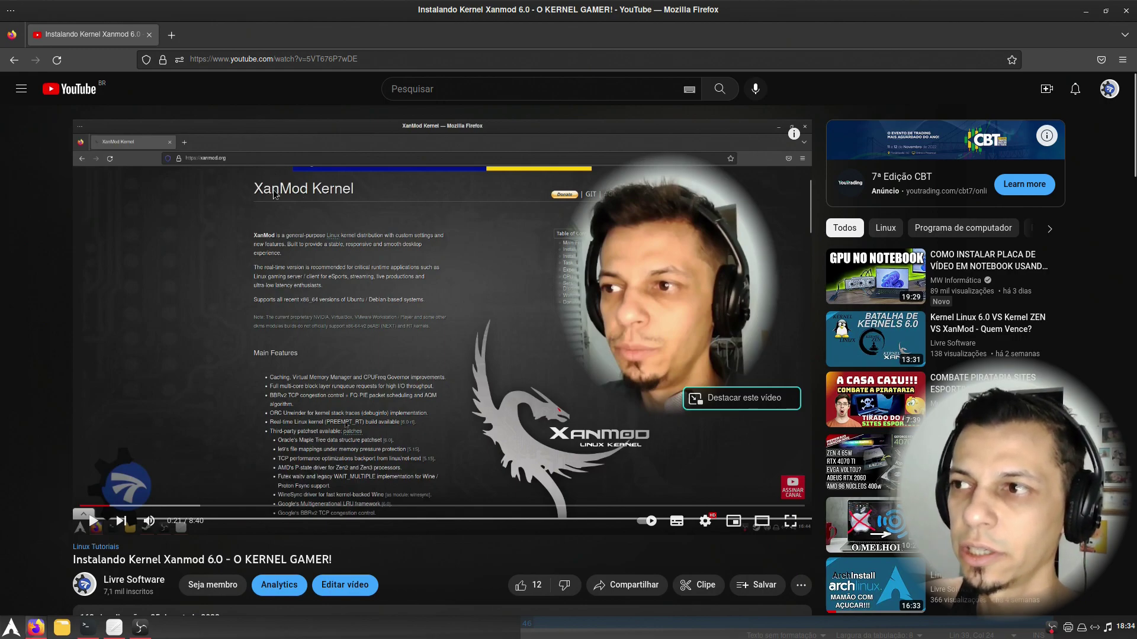
pyautogui.scroll(-5, 496, 373)
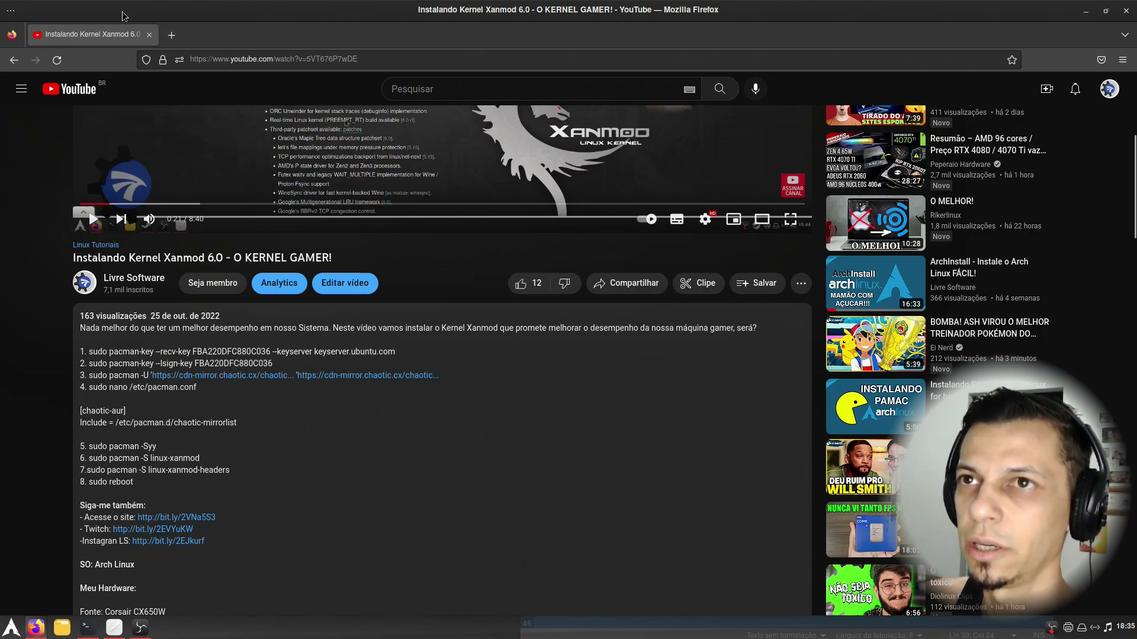
# Step: Close the Firefox window, the terminal, and the 01.png chart of native Steam game results
pyautogui.click(1123, 13)
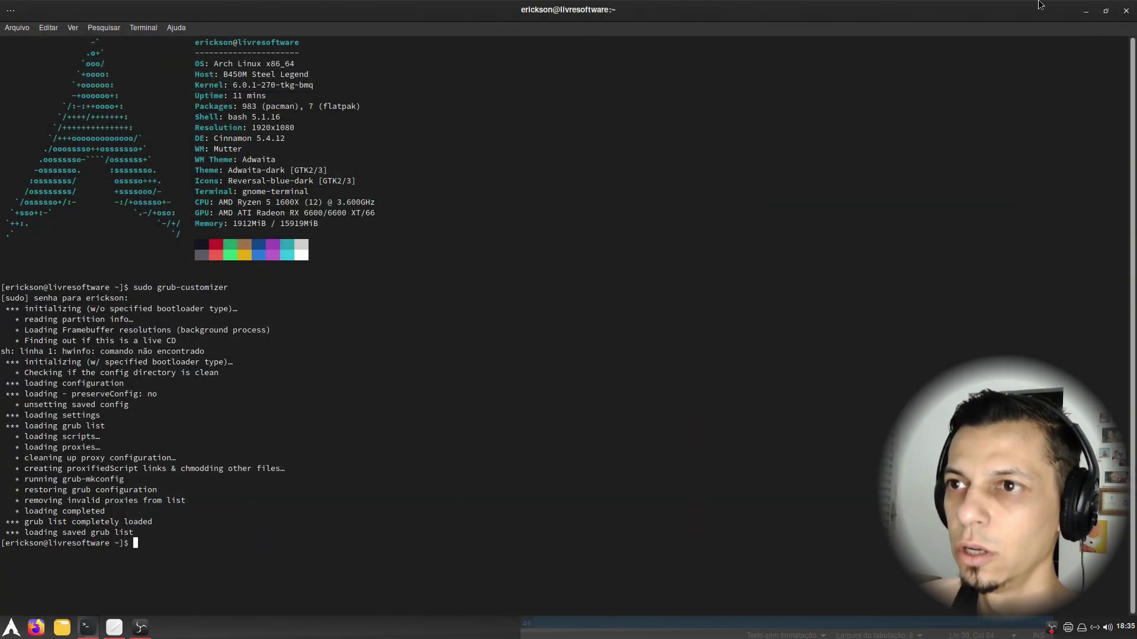
pyautogui.click(1125, 13)
pyautogui.moveTo(684, 208); pyautogui.dragTo(371, 53)
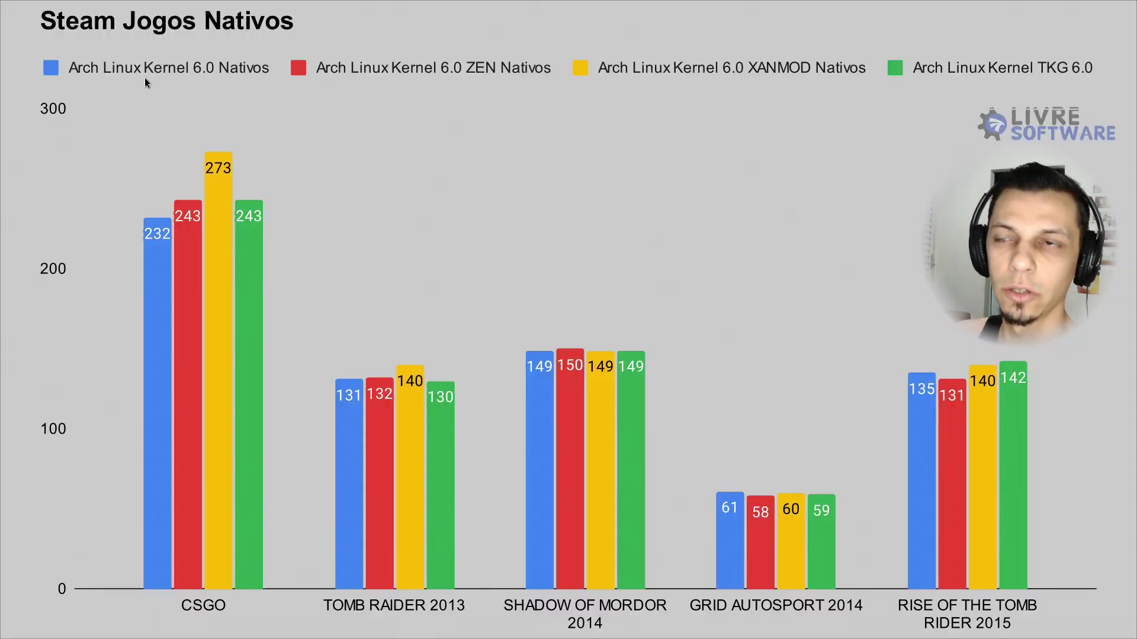
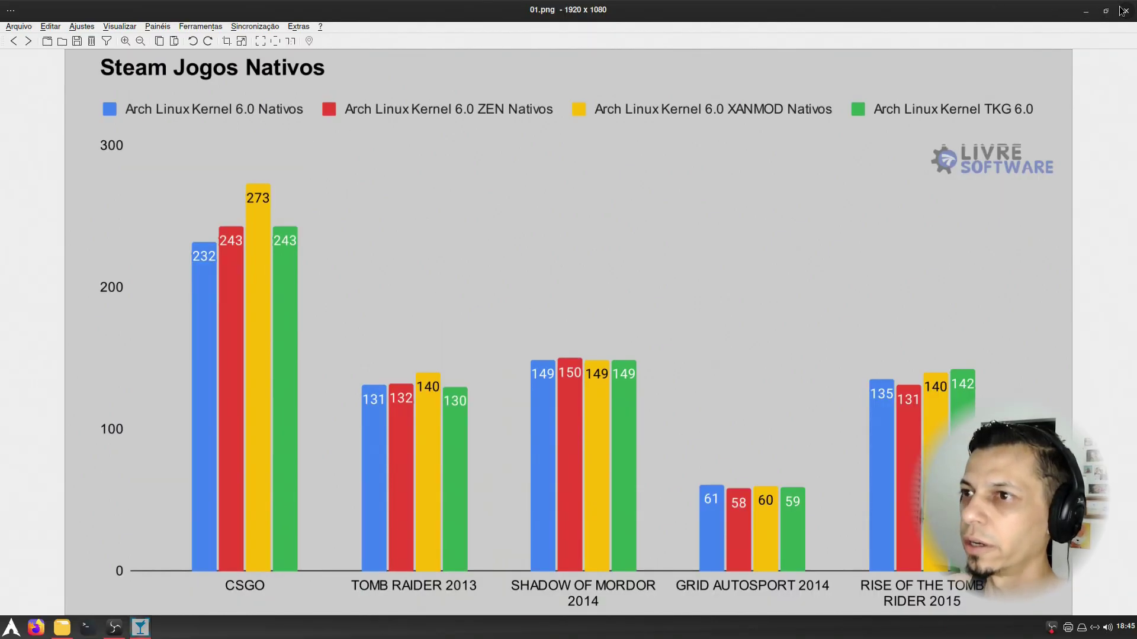
pyautogui.click(1122, 10)
pyautogui.click(556, 99)
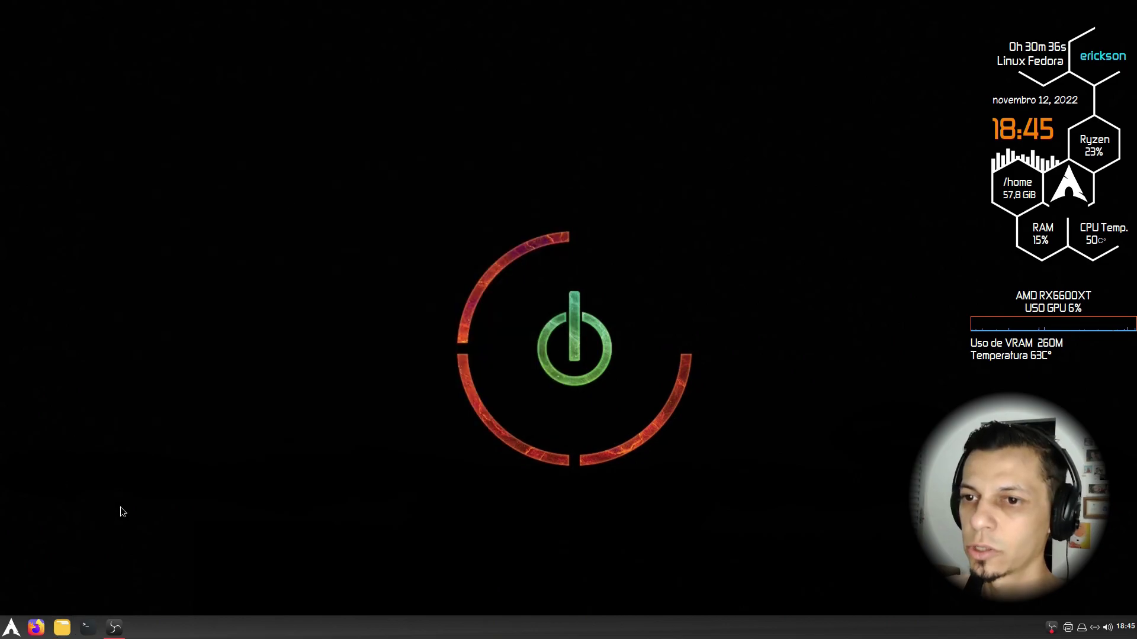
# Step: Launch Steam (Runtime) from the Jogos applications, dismiss the Steam news window, and show the game library
pyautogui.click(11, 627)
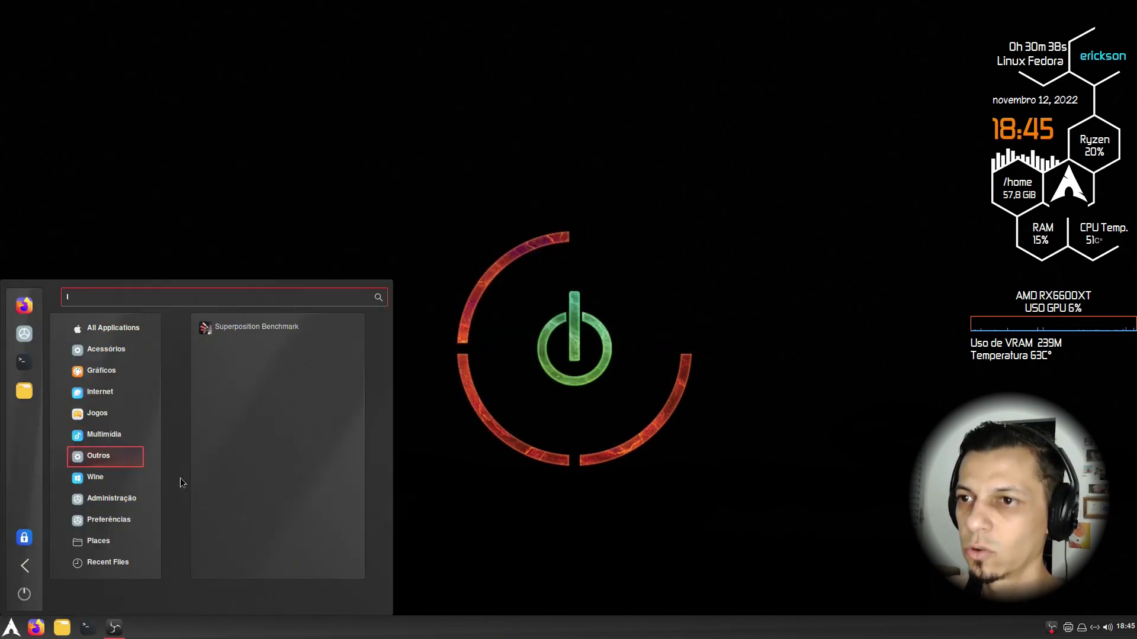
pyautogui.moveTo(127, 371)
pyautogui.moveTo(119, 417)
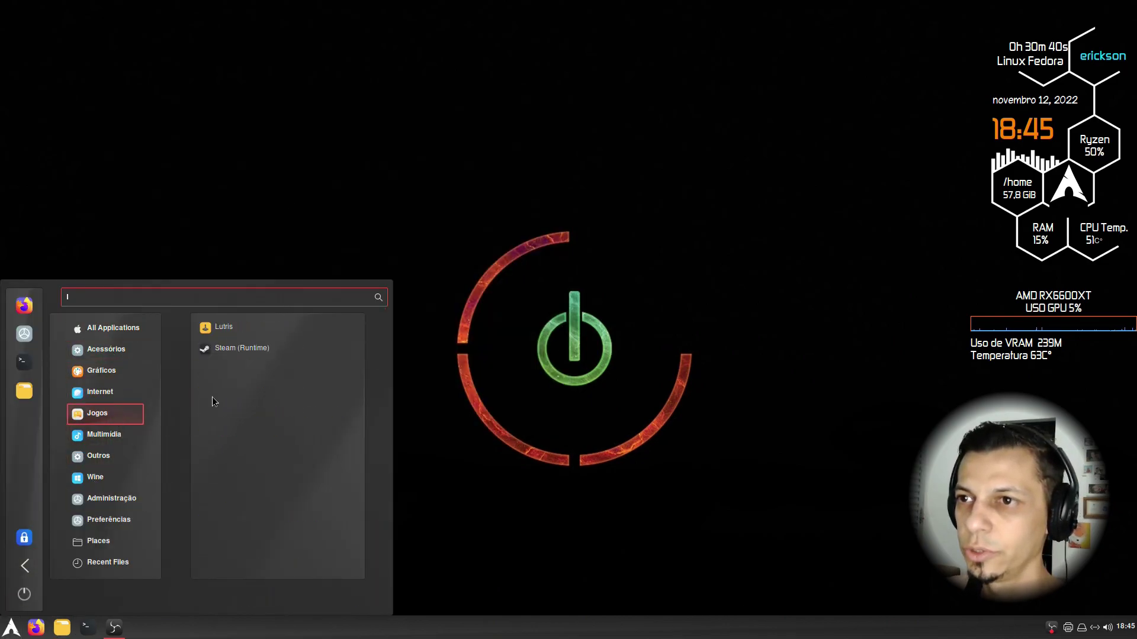
pyautogui.click(234, 350)
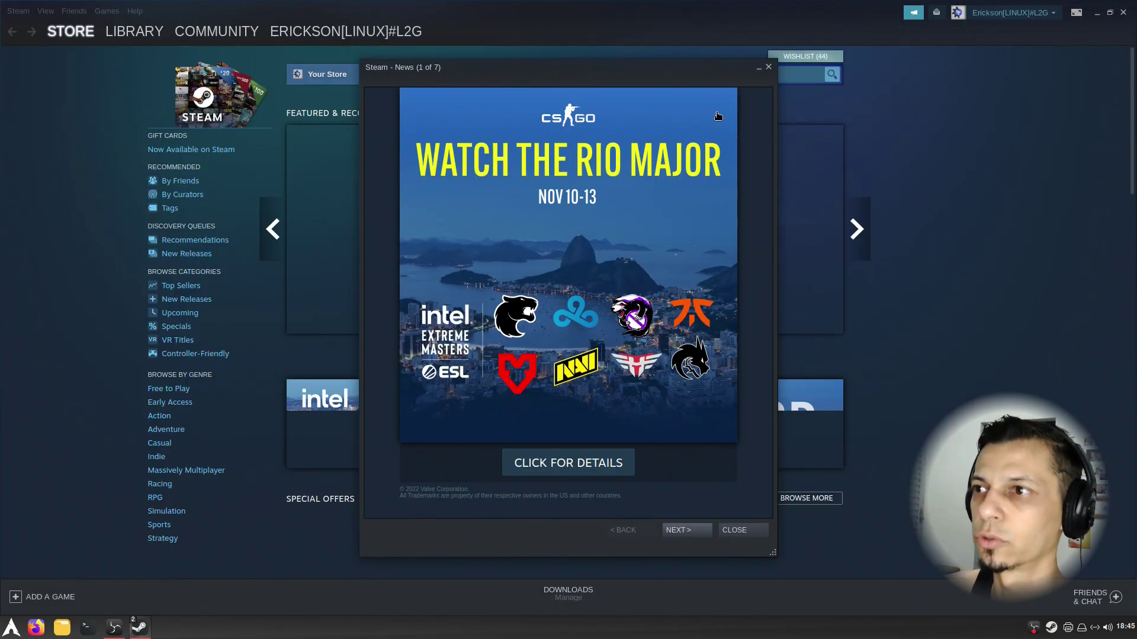
pyautogui.click(768, 67)
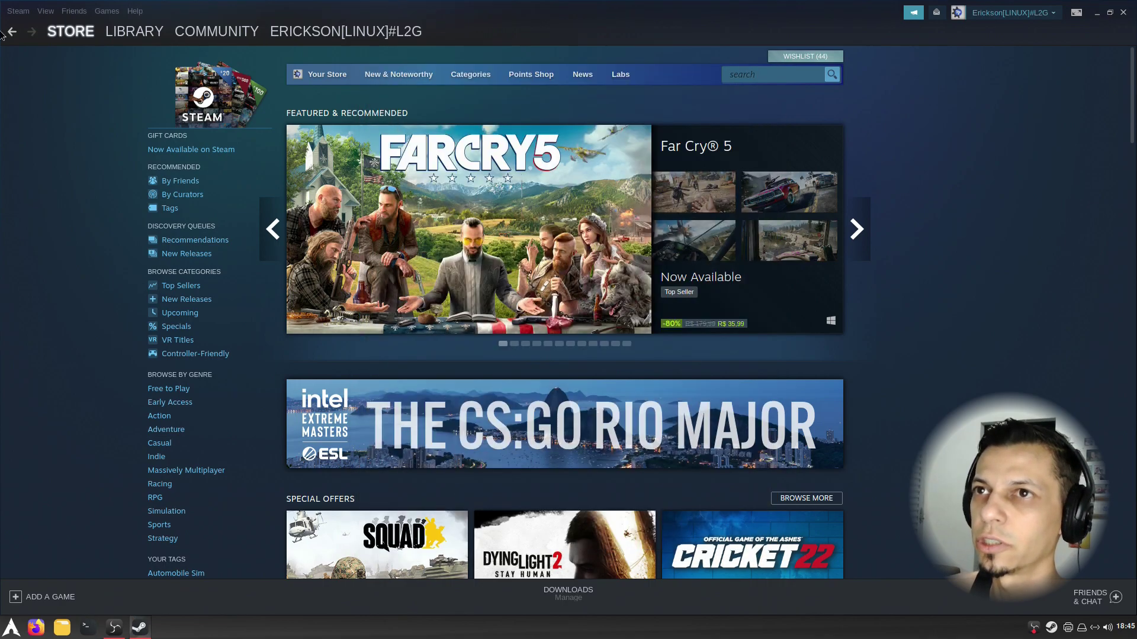
pyautogui.click(140, 37)
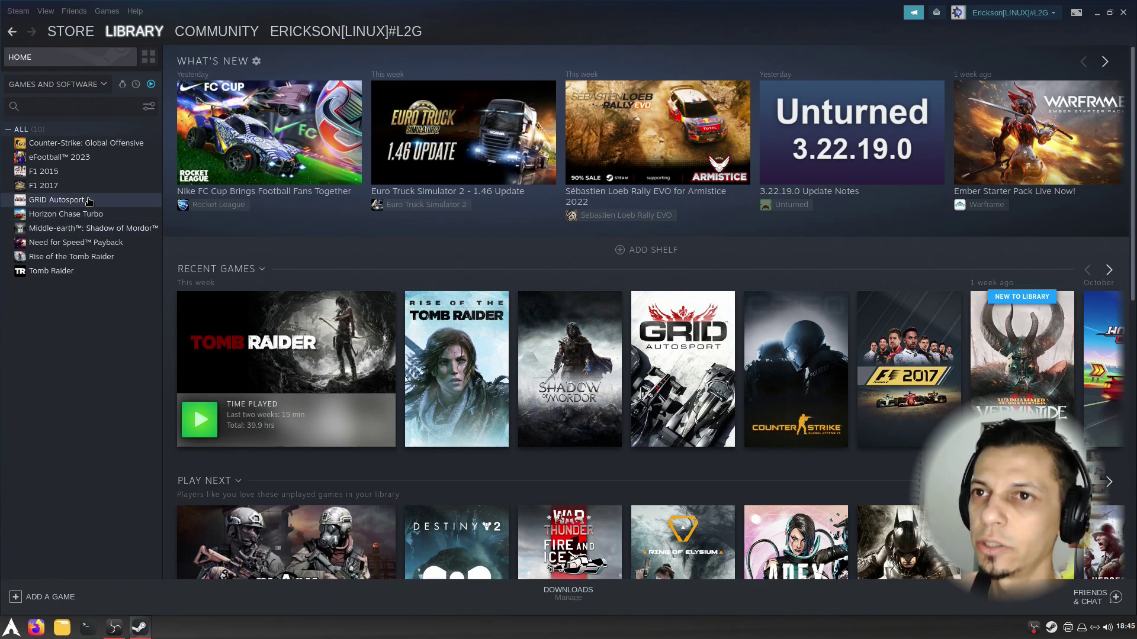
# Step: Review the Steam Play compatibility tools offered in the F1 2017 properties, and close the dialog without changing the selection
pyautogui.rightClick(46, 187)
pyautogui.click(76, 266)
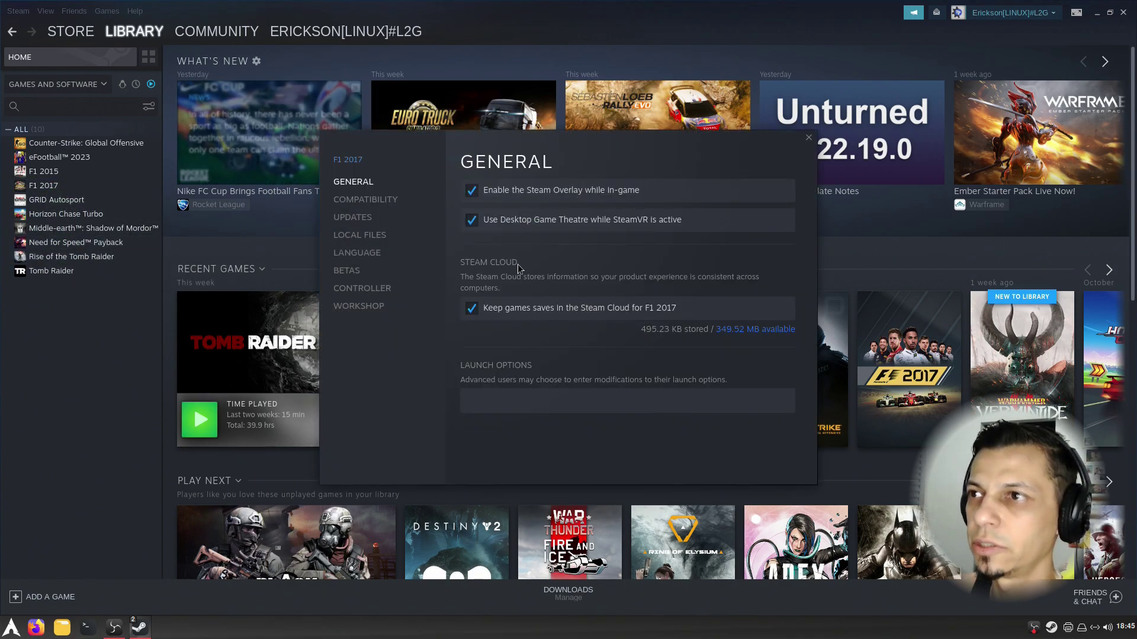
pyautogui.click(359, 199)
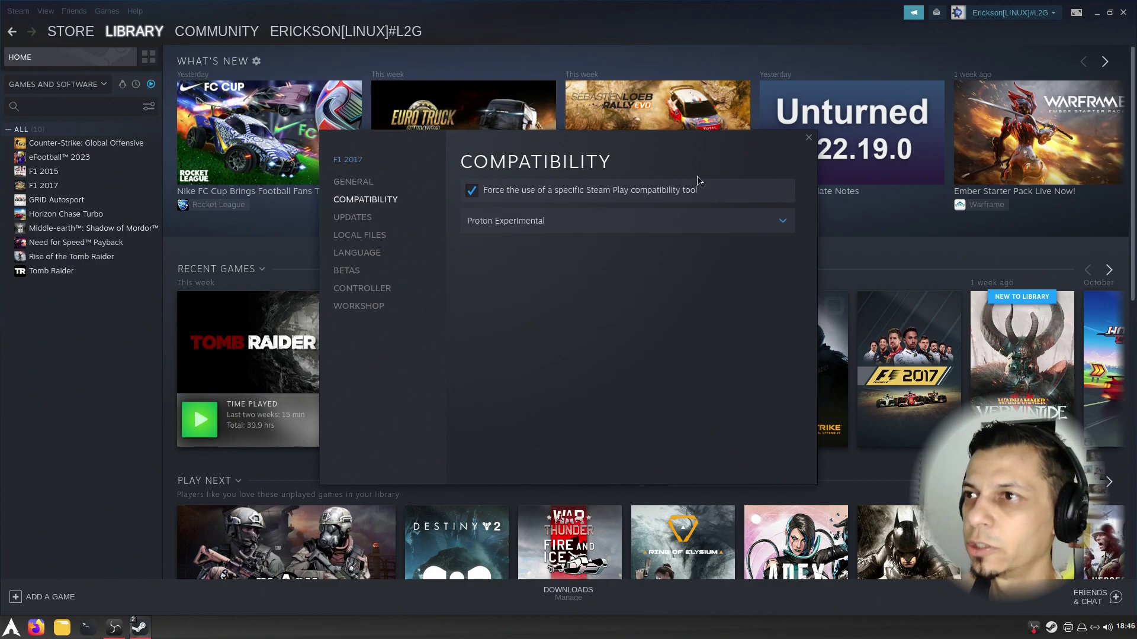
pyautogui.click(559, 225)
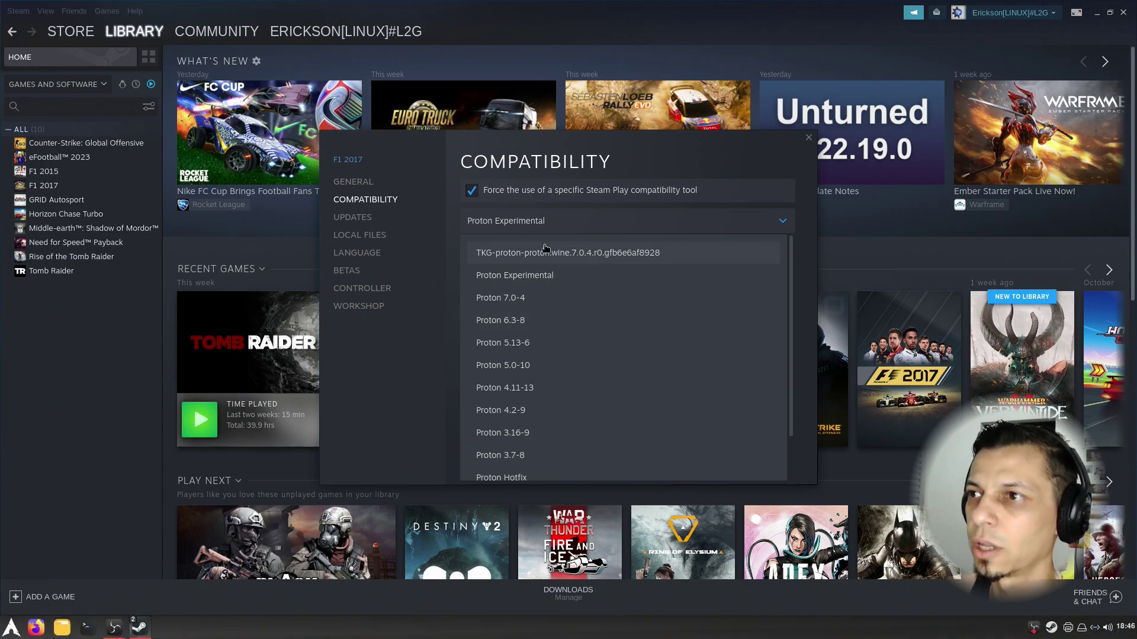
pyautogui.scroll(-1, 579, 465)
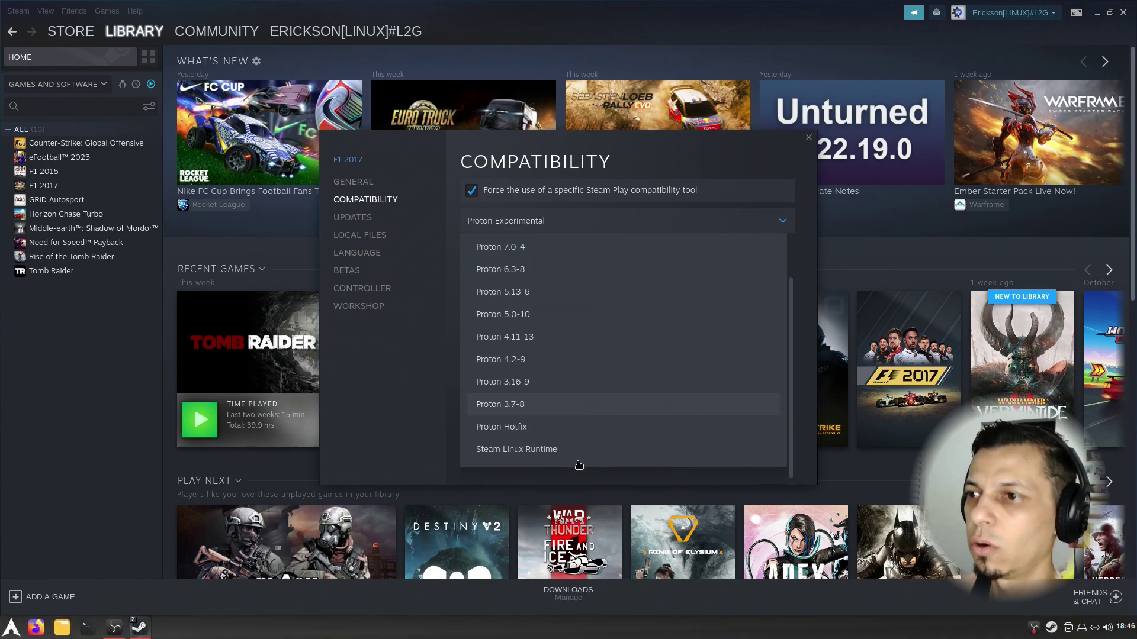
pyautogui.scroll(2, 579, 465)
pyautogui.press('Escape')
pyautogui.press('Escape')
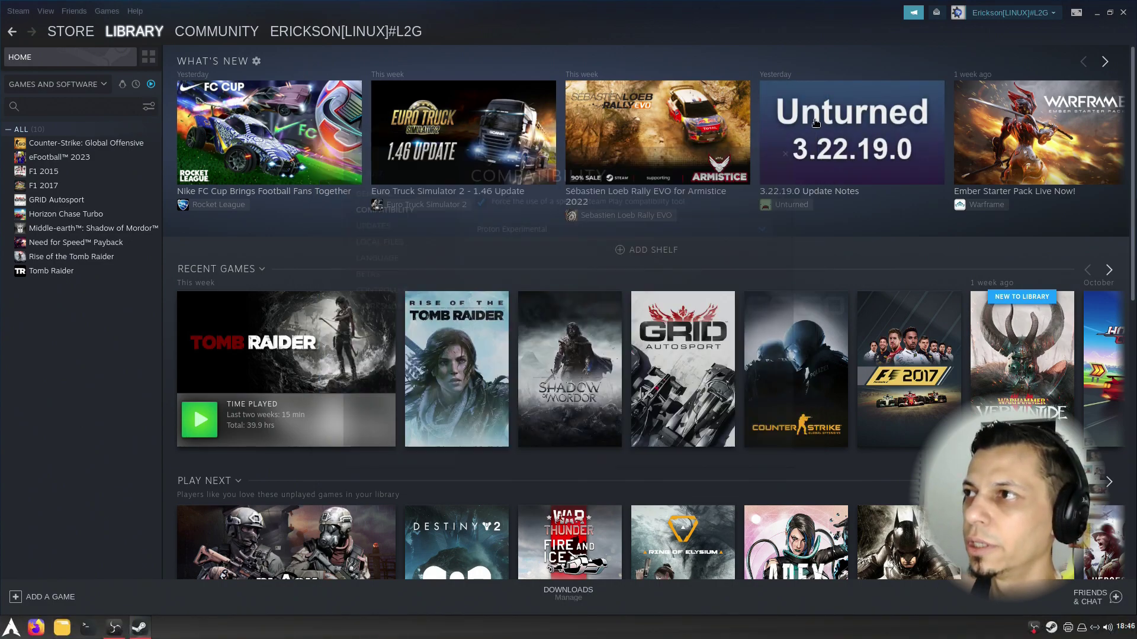
# Step: Minimize Steam and launch Lutris from the Jogos applications
pyautogui.click(1095, 13)
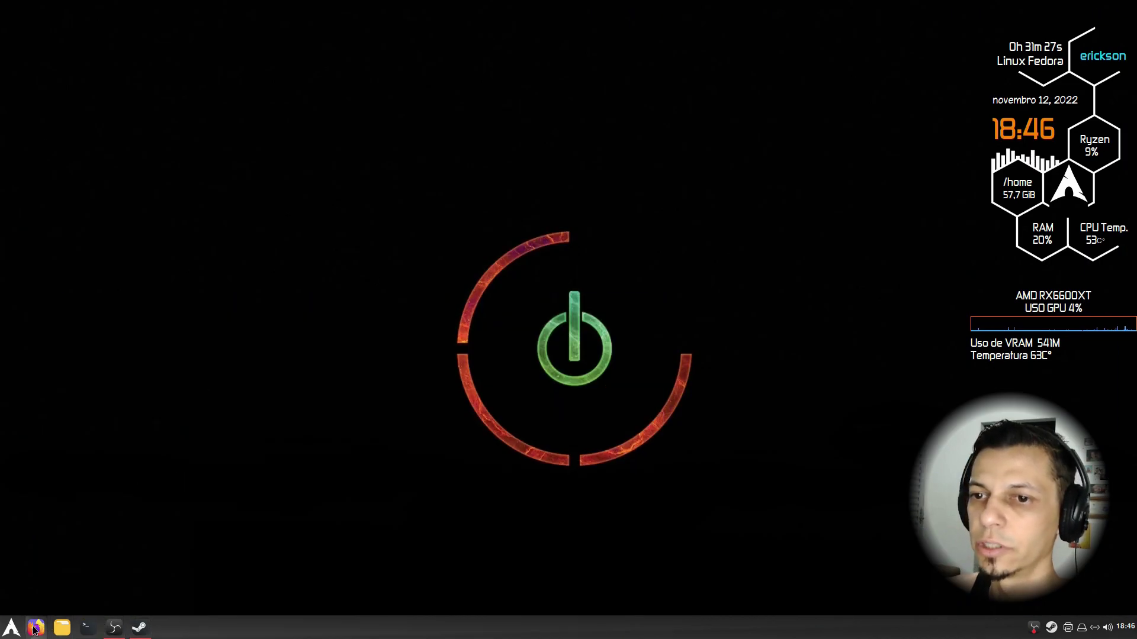
pyautogui.click(11, 629)
pyautogui.moveTo(104, 410)
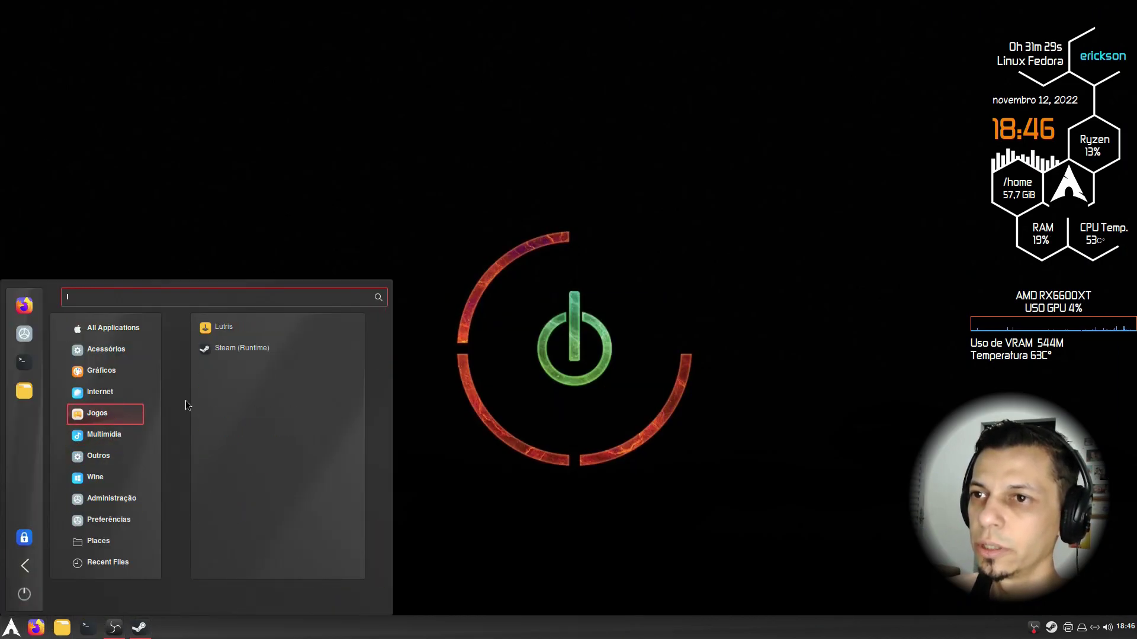
pyautogui.click(264, 329)
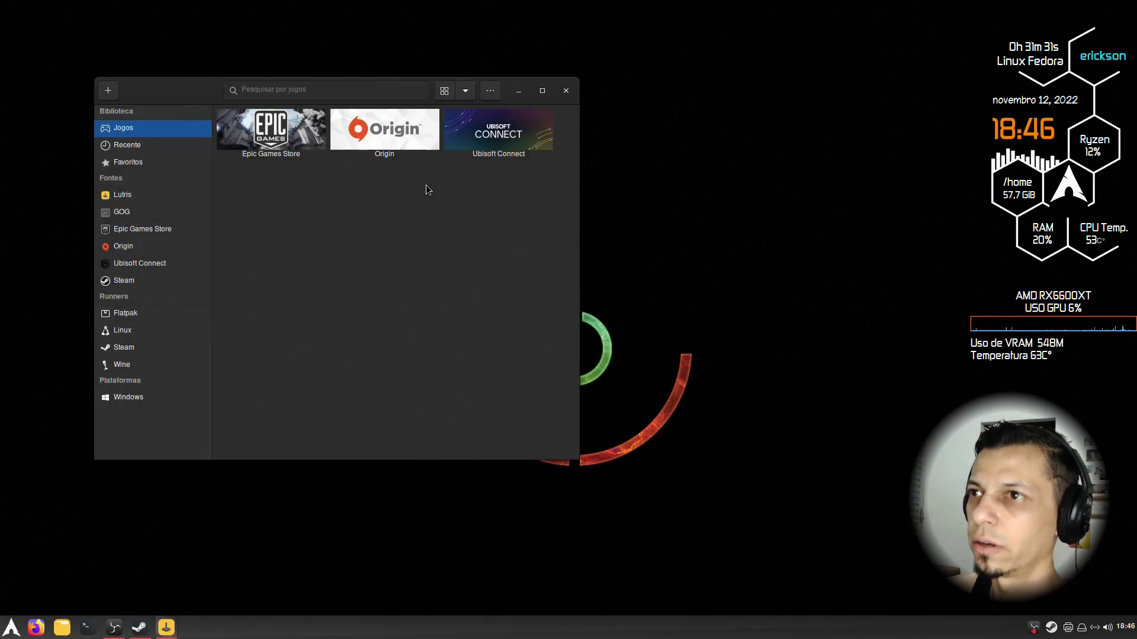
# Step: Review the Epic Games Store entry's options and the Wine versions available in its runner configuration, and cancel without saving
pyautogui.rightClick(294, 132)
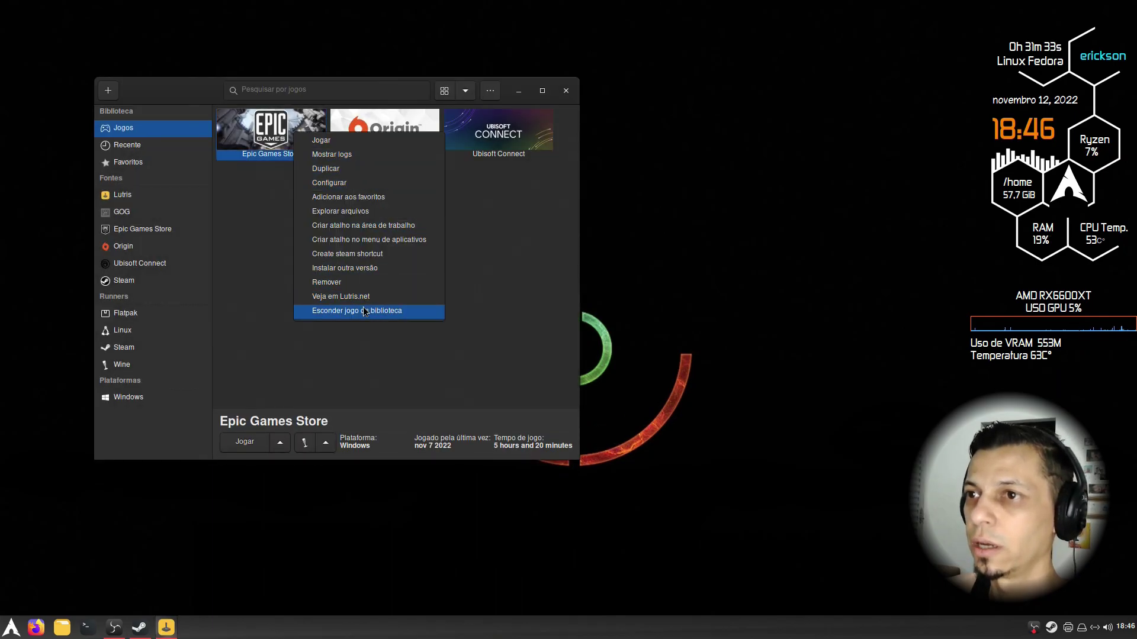
pyautogui.click(292, 378)
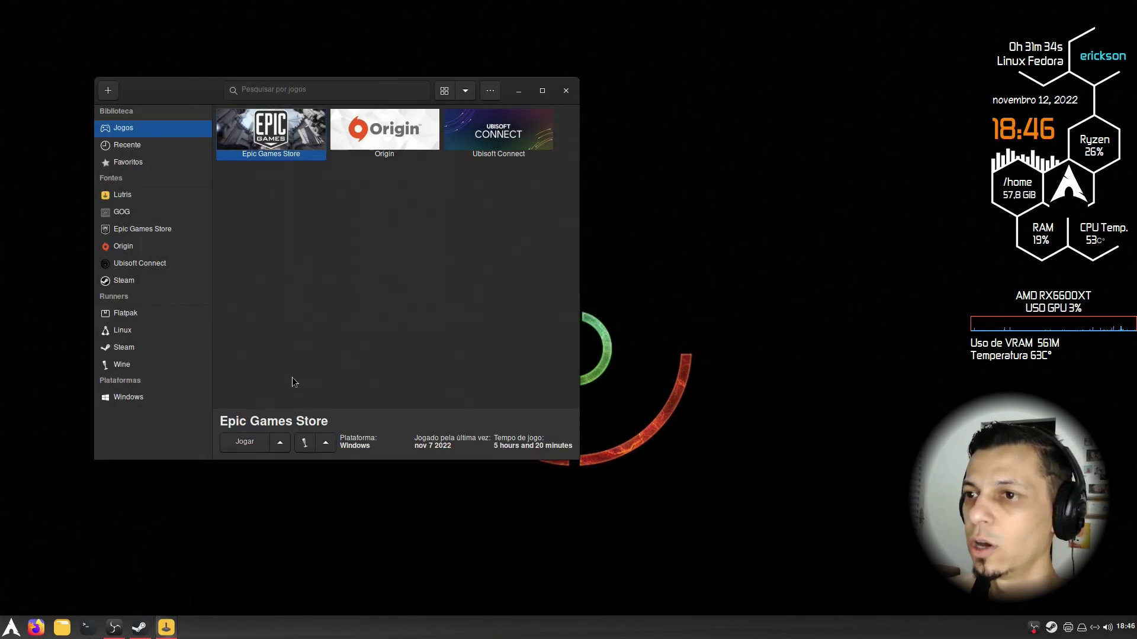
pyautogui.click(325, 445)
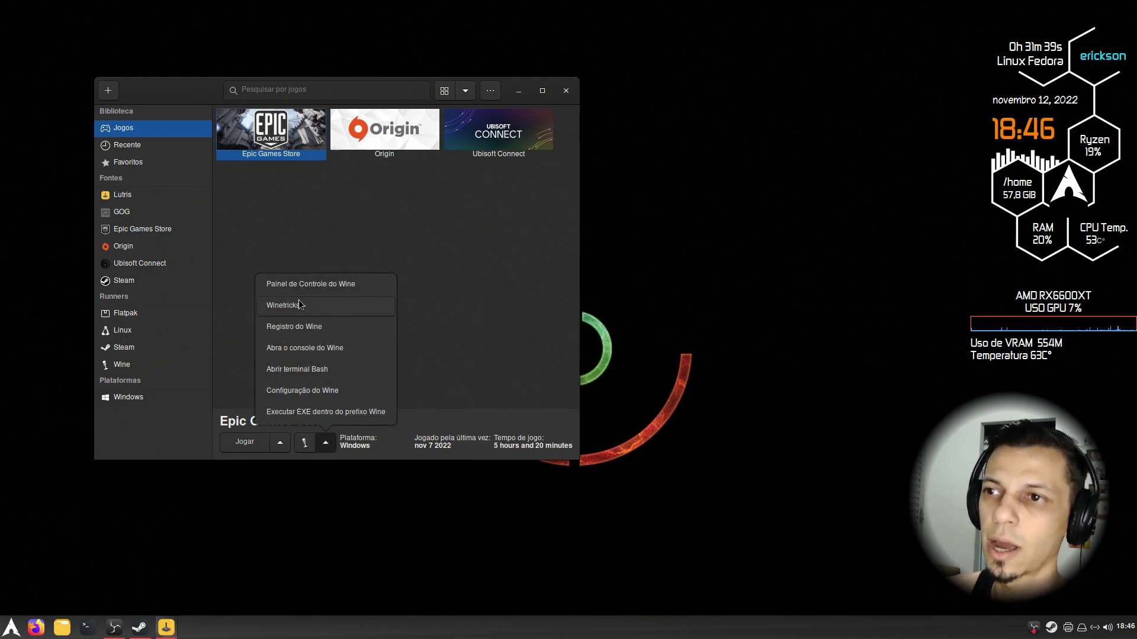
pyautogui.click(307, 418)
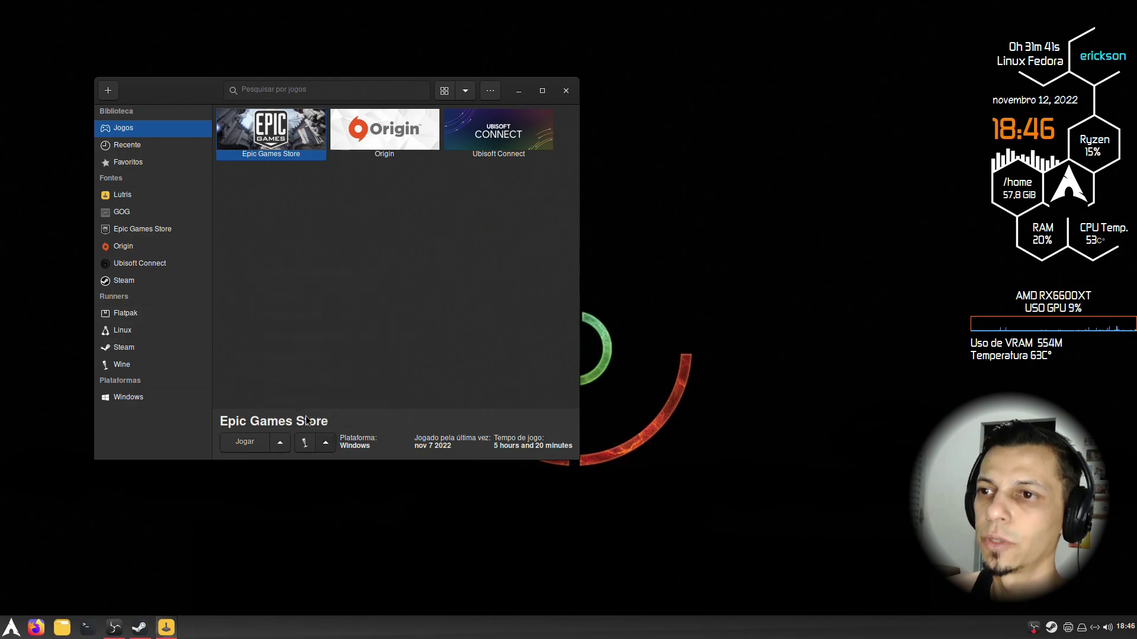
pyautogui.click(284, 449)
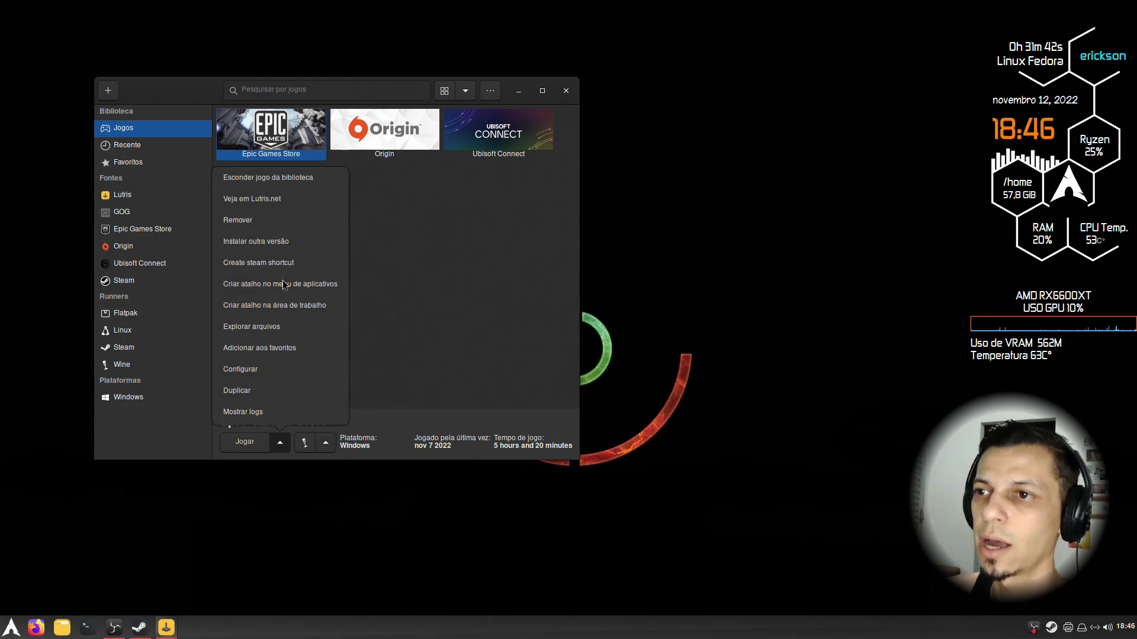
pyautogui.click(240, 371)
pyautogui.click(308, 138)
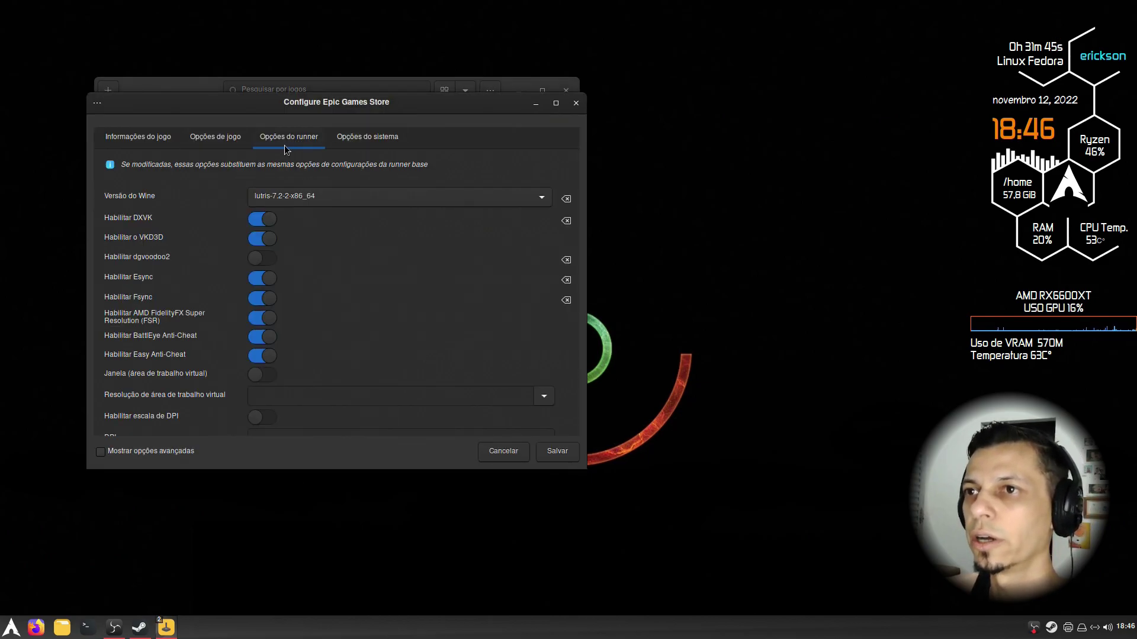
pyautogui.click(329, 192)
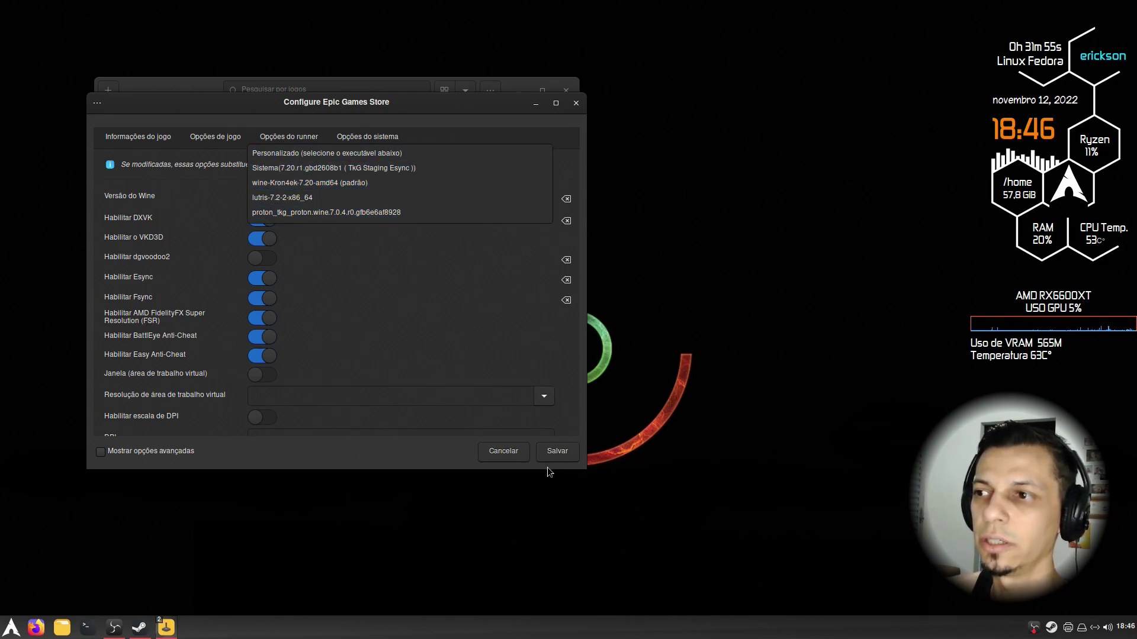
pyautogui.click(503, 452)
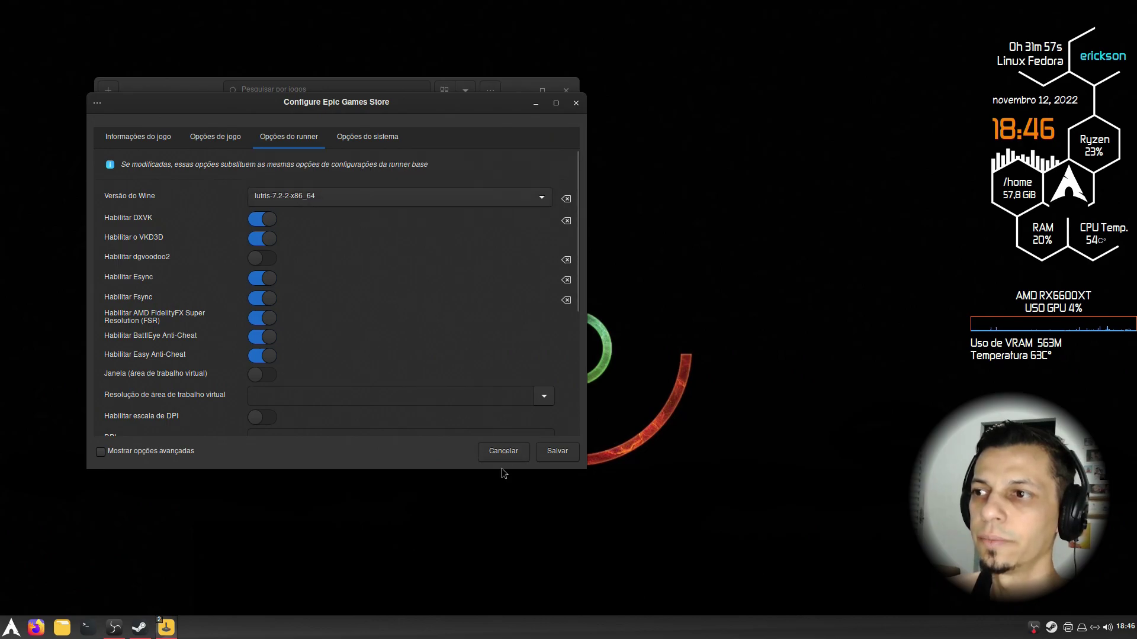
pyautogui.click(505, 457)
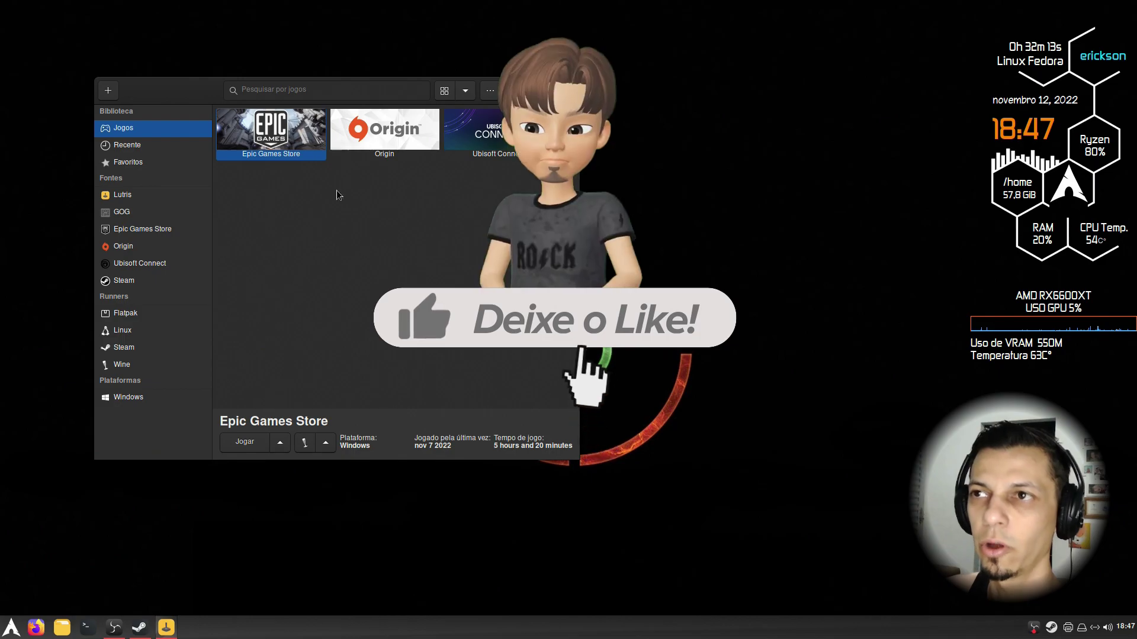
pyautogui.moveTo(189, 200)
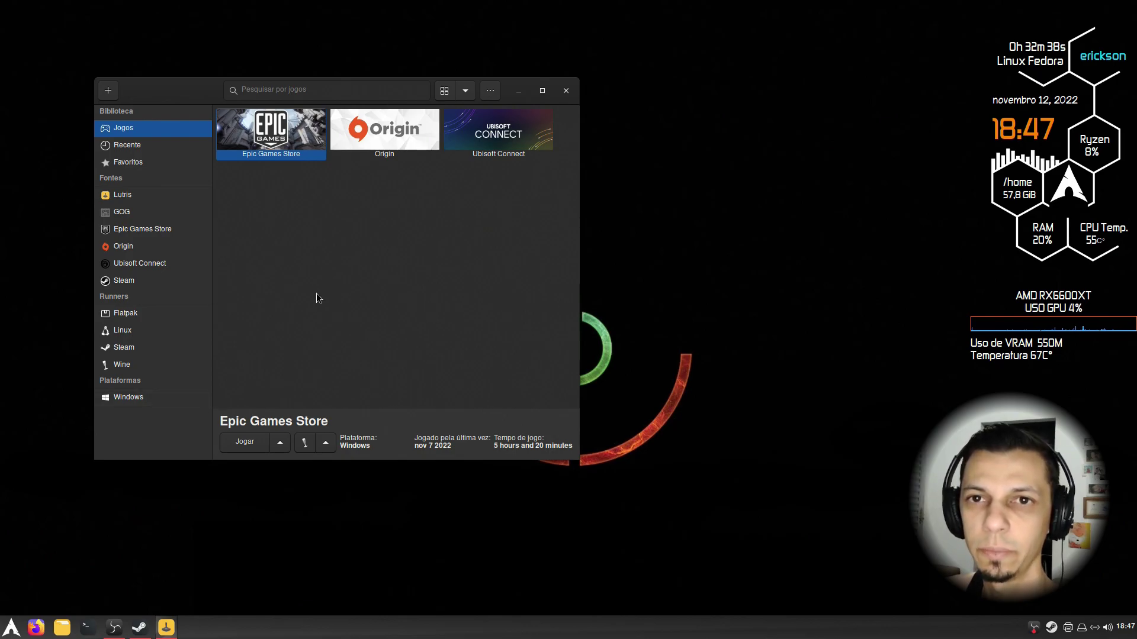
pyautogui.click(263, 286)
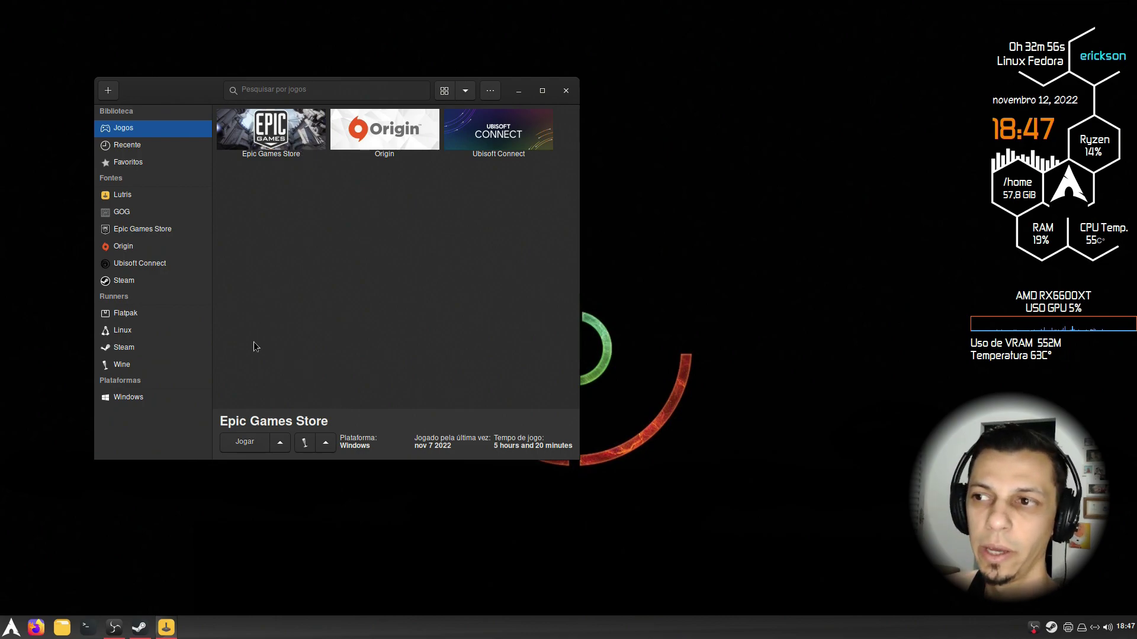
# Step: Open a terminal and highlight the kernel version in the system information
pyautogui.click(87, 633)
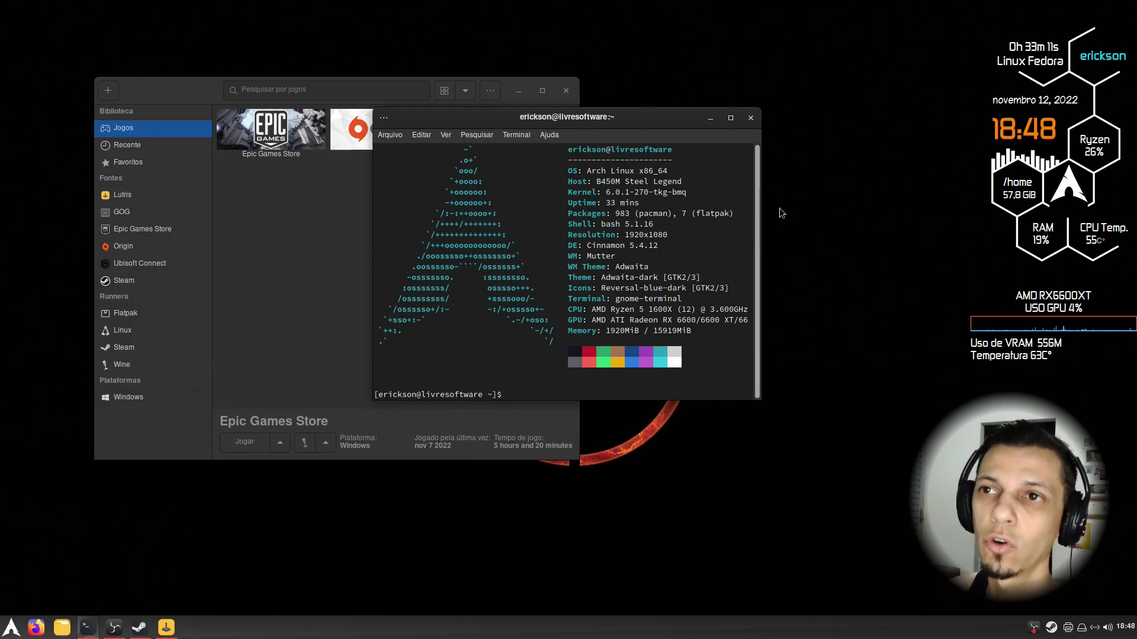
pyautogui.doubleClick(645, 192)
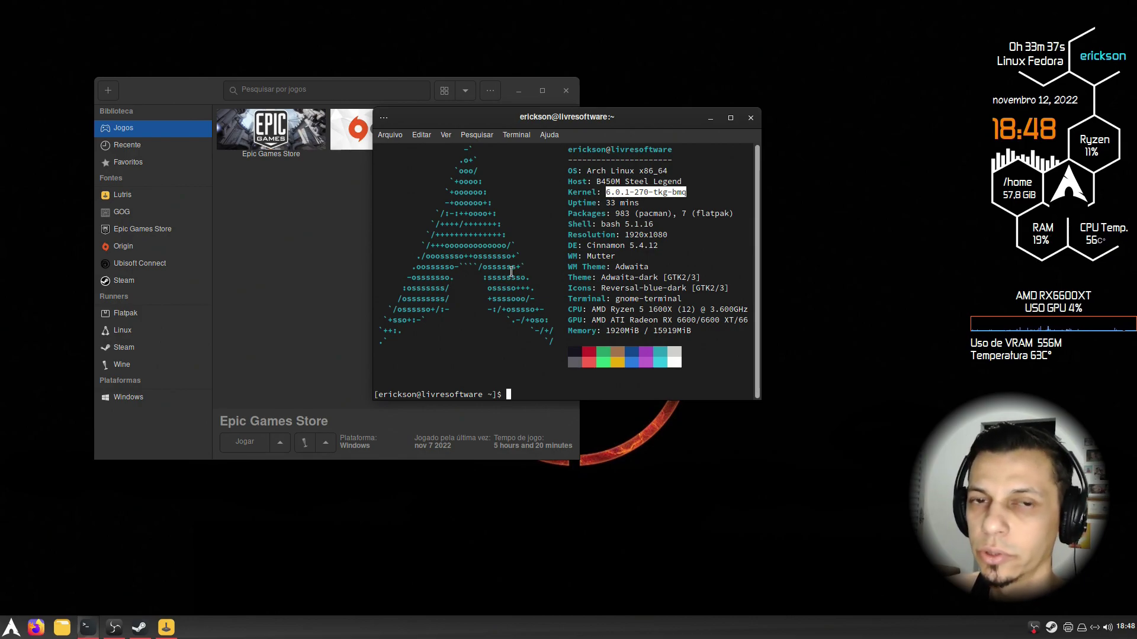
pyautogui.moveTo(693, 192); pyautogui.dragTo(607, 196)
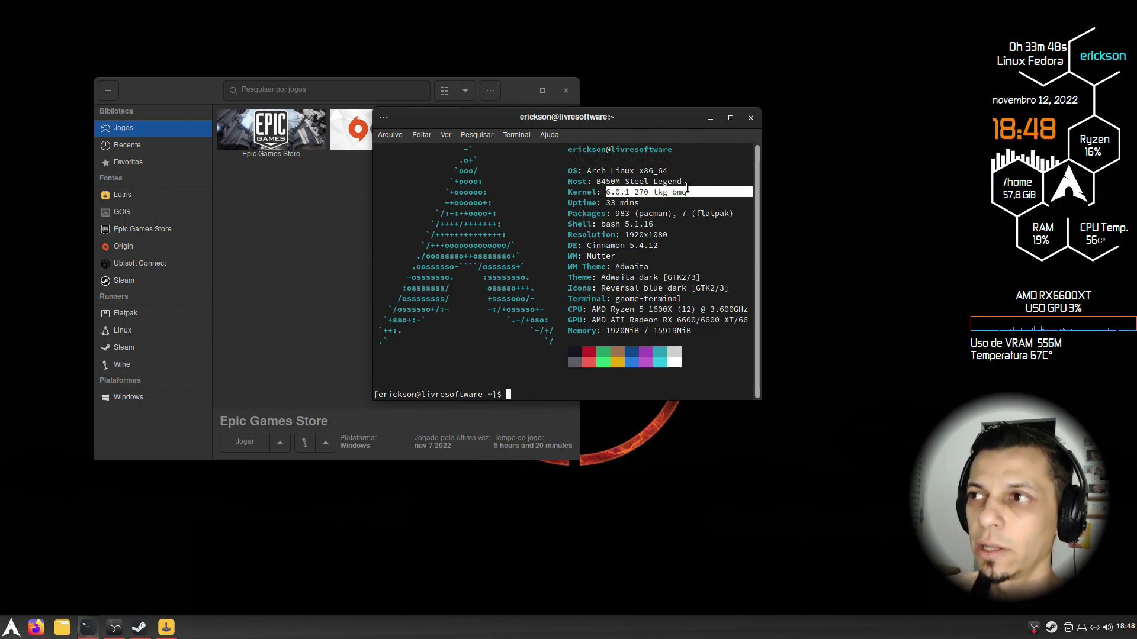
pyautogui.click(660, 191)
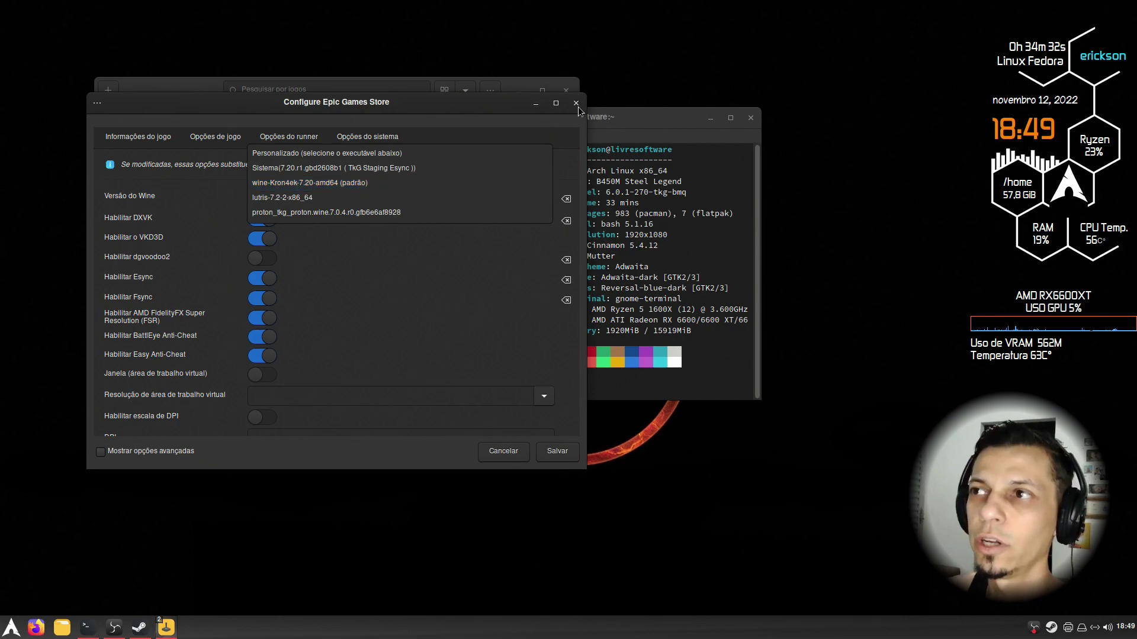
# Step: Close the Epic Games Store configuration without saving, and minimize the terminal and Lutris windows
pyautogui.click(578, 110)
pyautogui.click(577, 103)
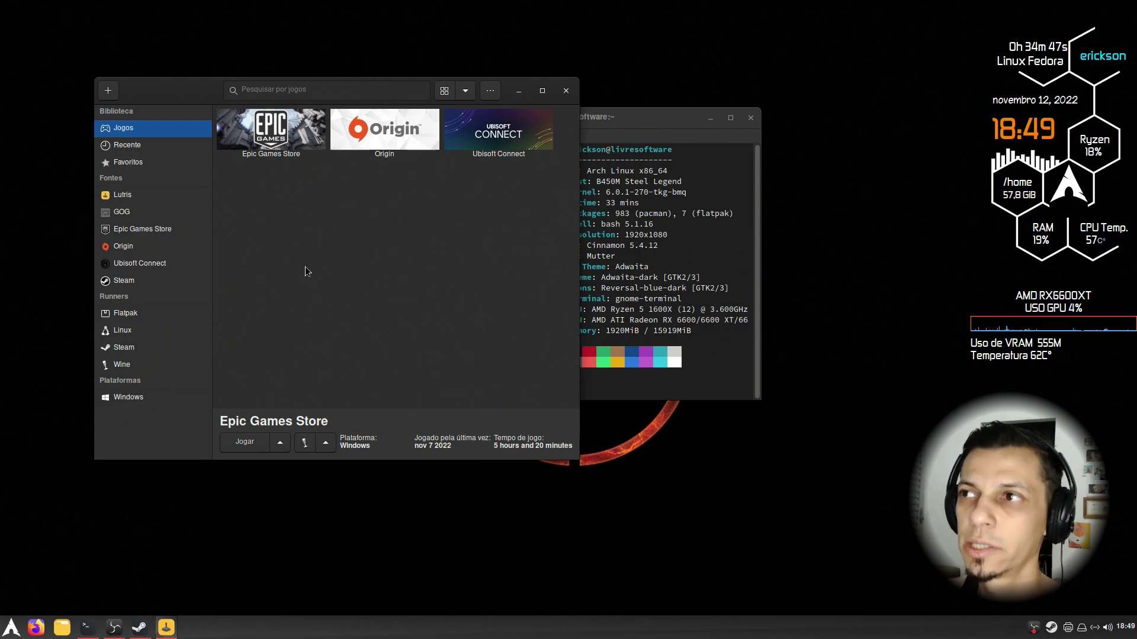
pyautogui.click(711, 119)
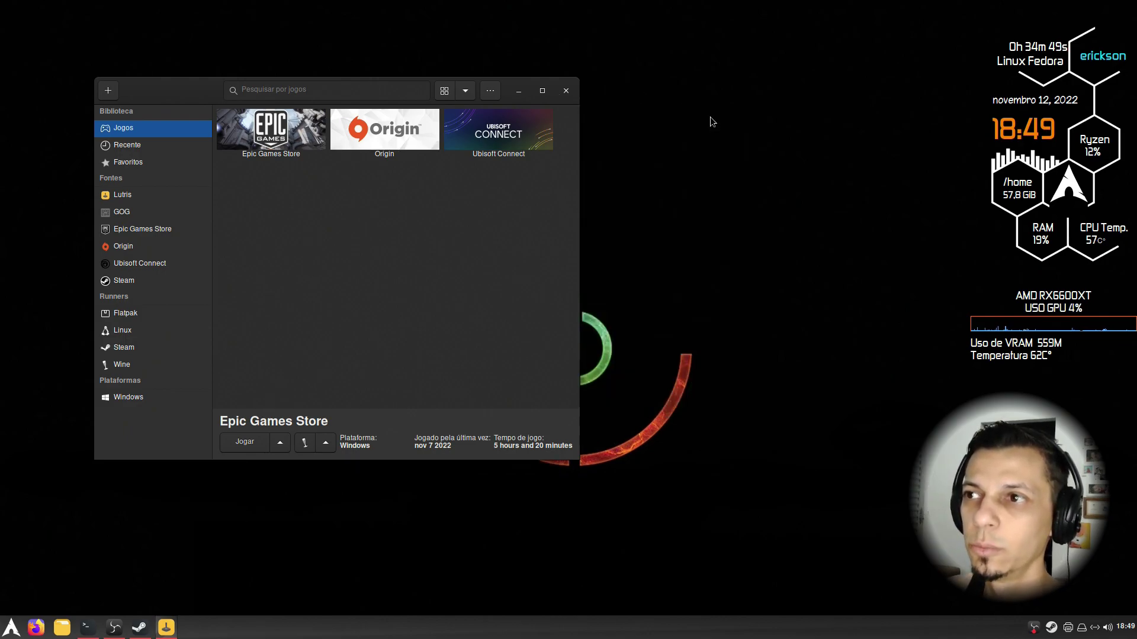
pyautogui.click(518, 90)
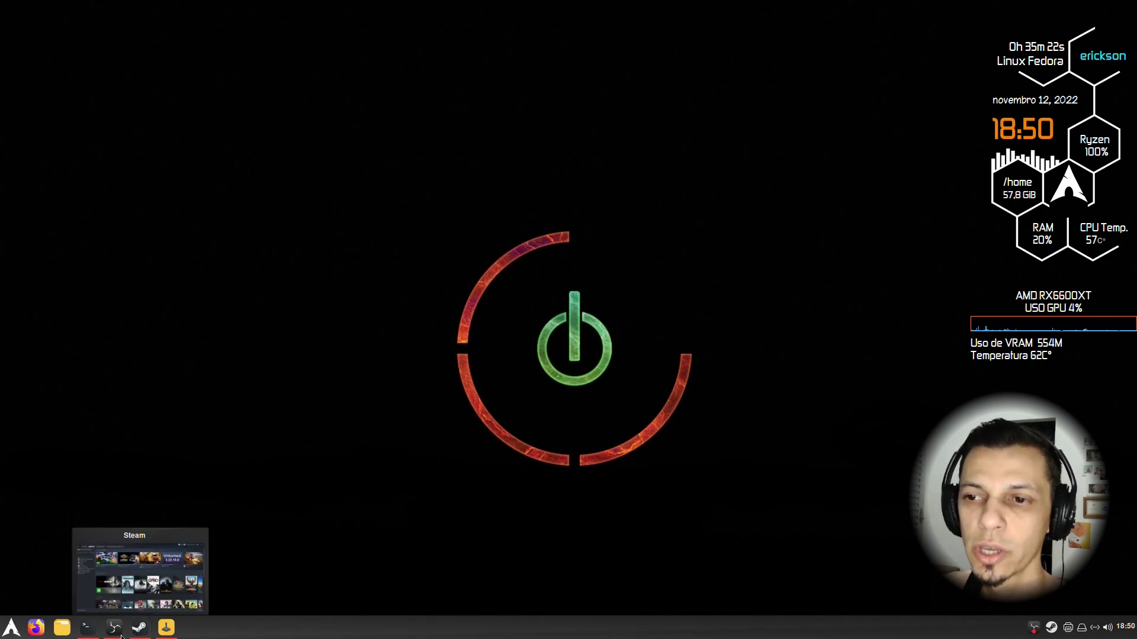
# Step: Restore the minimized terminal and highlight its Kernel line again to point out the running kernel
pyautogui.click(87, 627)
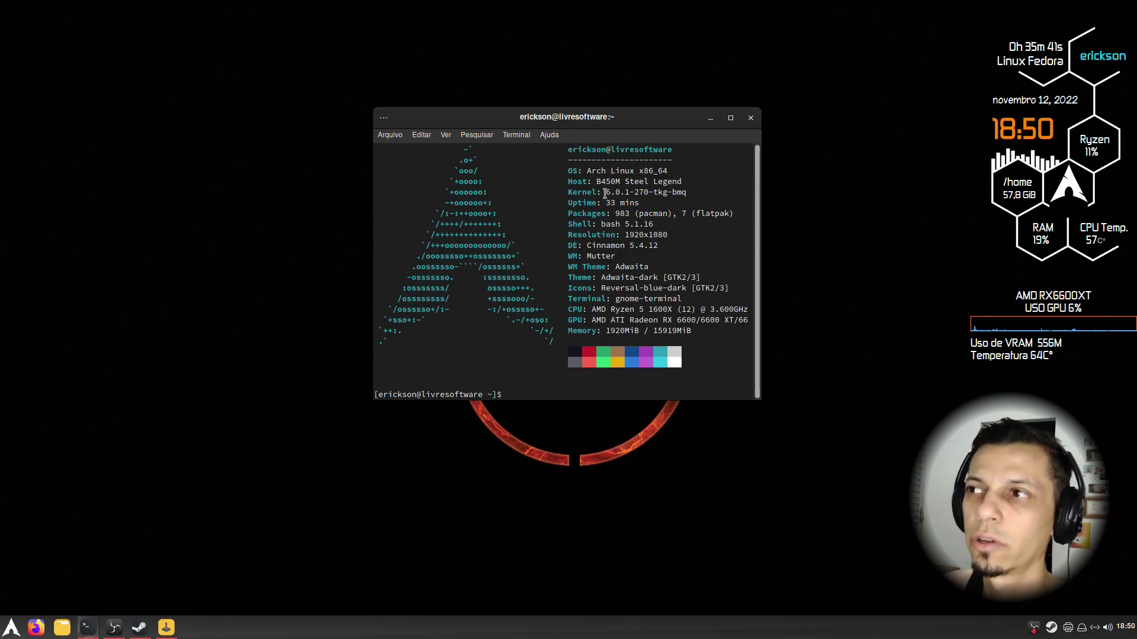
pyautogui.moveTo(604, 192); pyautogui.dragTo(689, 193)
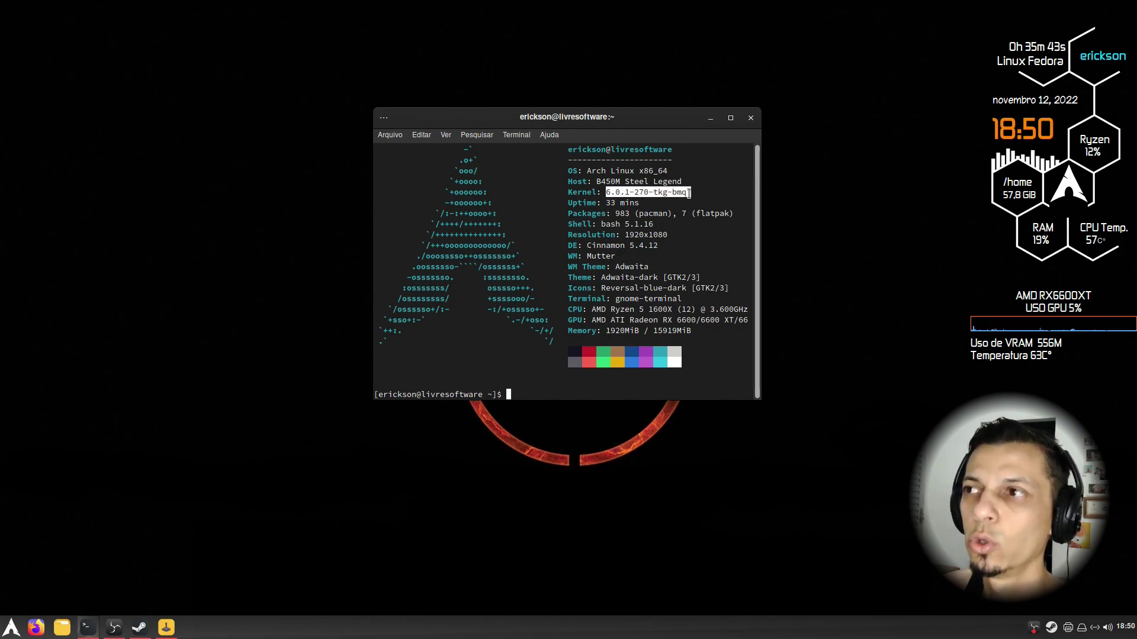
pyautogui.click(608, 192)
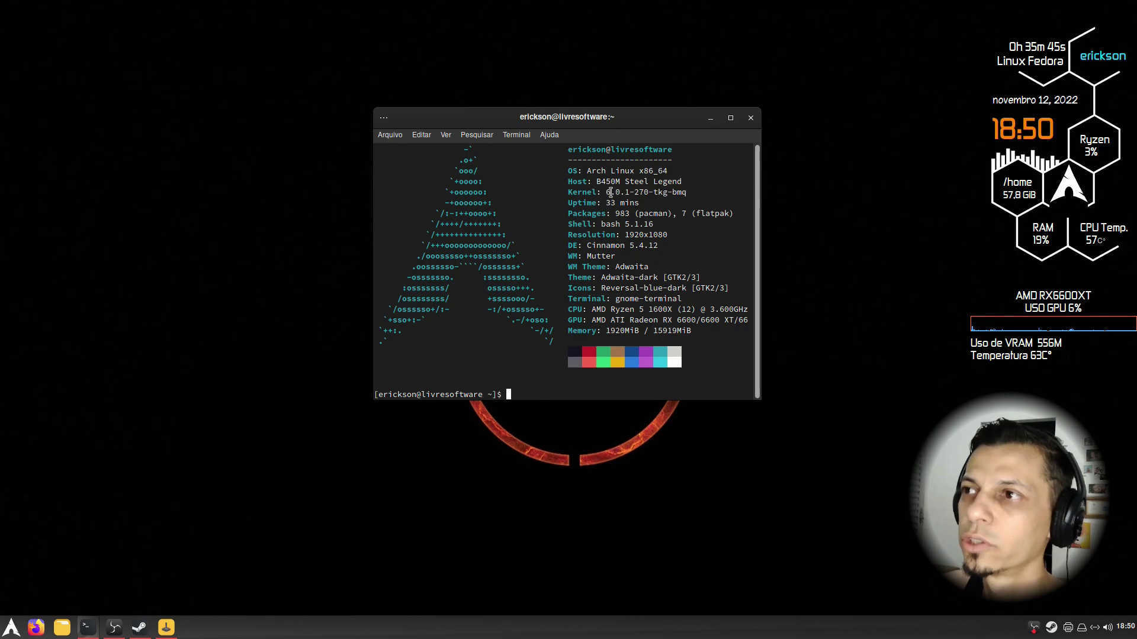
pyautogui.moveTo(608, 193); pyautogui.dragTo(710, 194)
pyautogui.click(678, 194)
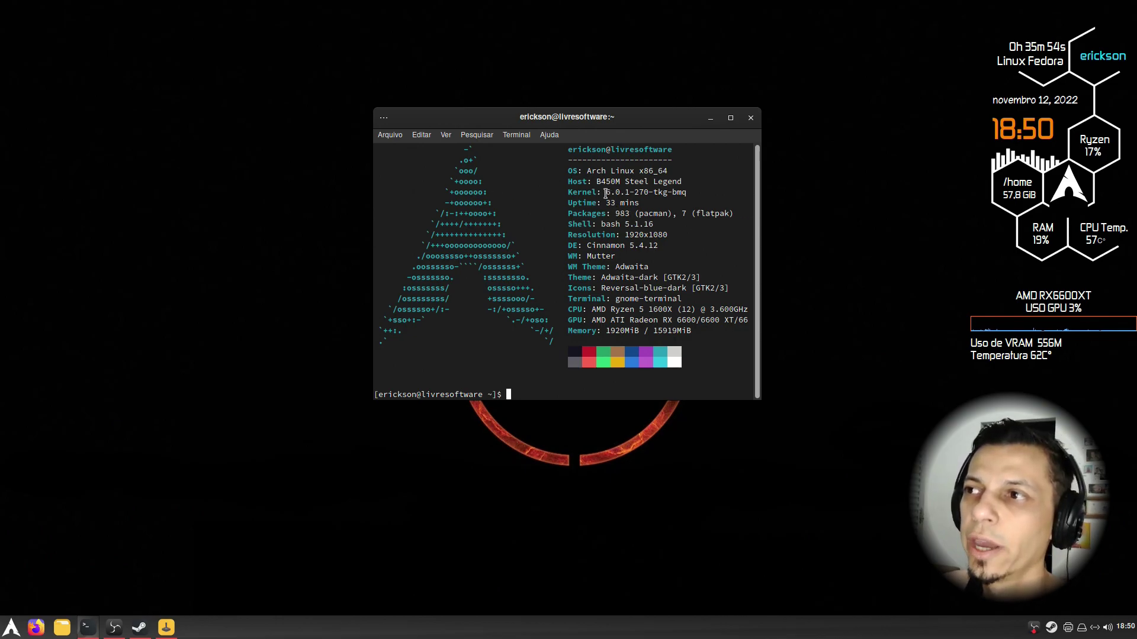
pyautogui.moveTo(605, 193); pyautogui.dragTo(750, 195)
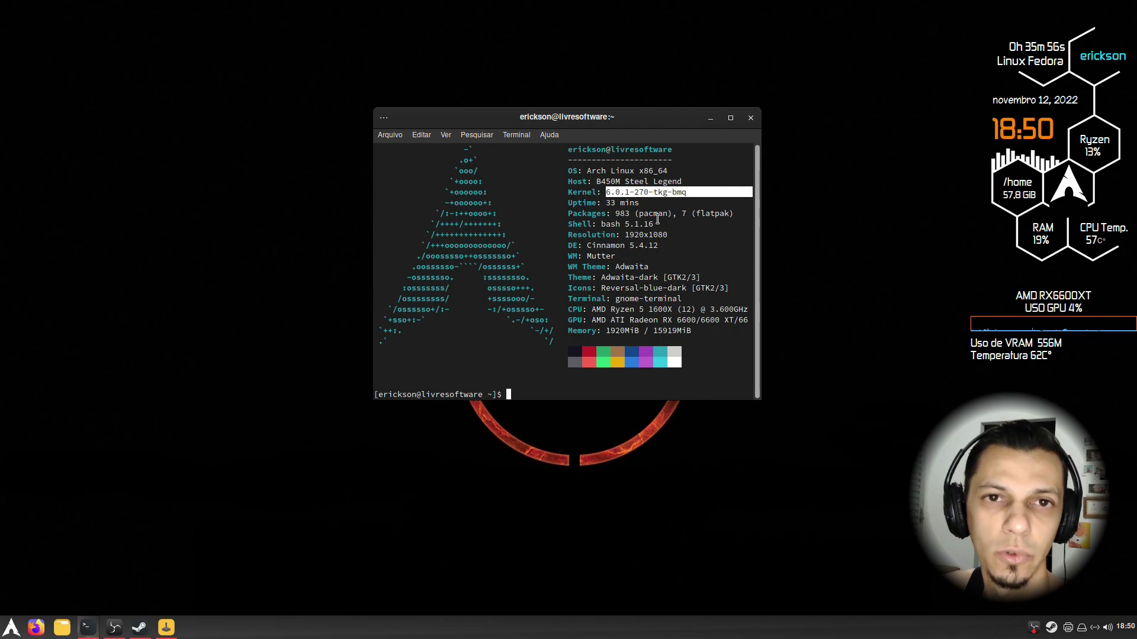